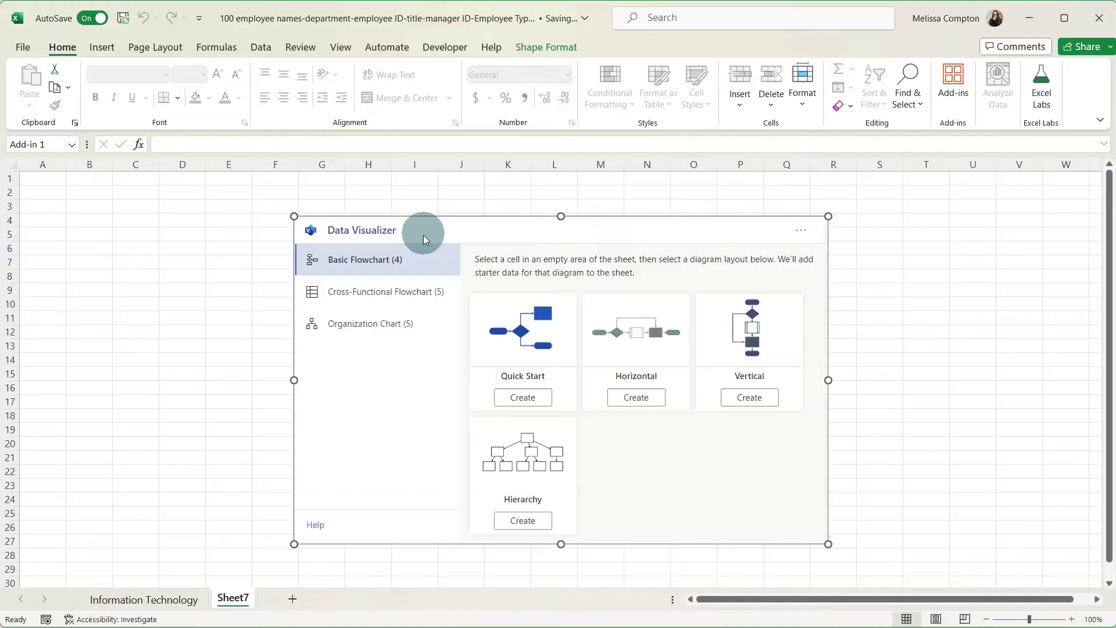
{"action": "left_click", "coordinate": [399, 324]}
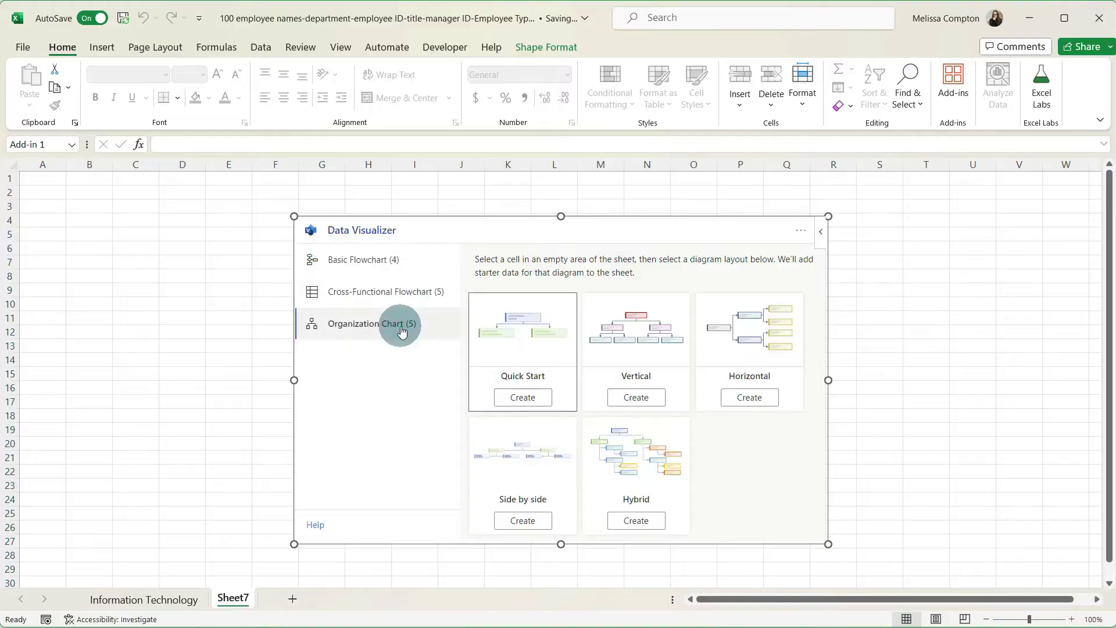
{"action": "left_click", "coordinate": [643, 521]}
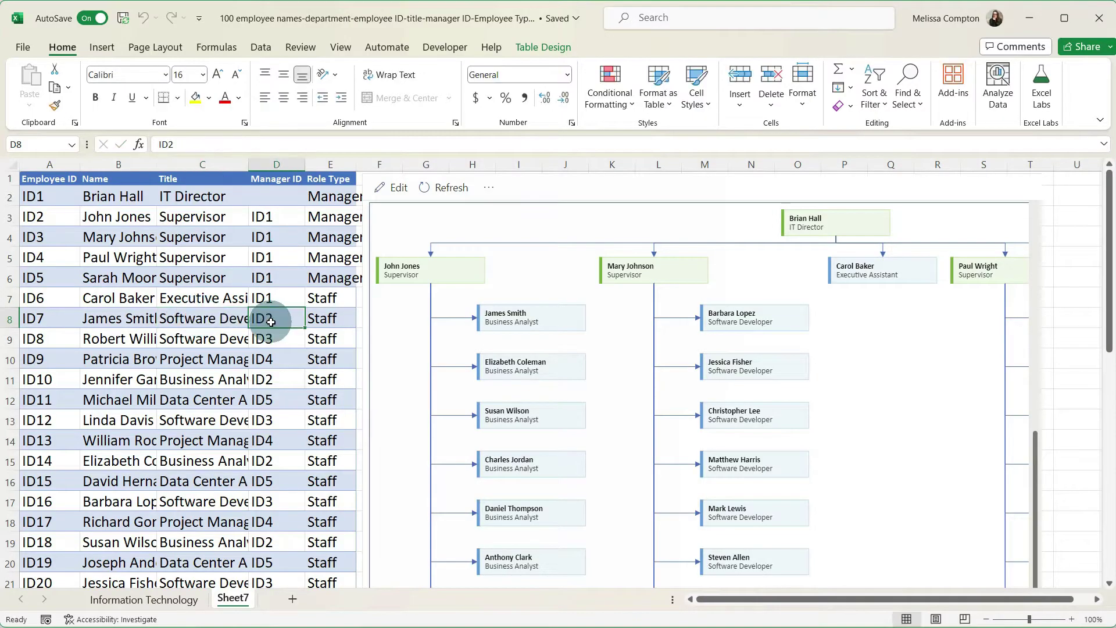
{"action": "type", "text": "ID3"}
{"action": "key", "text": "Return"}
{"action": "key", "text": "Left"}
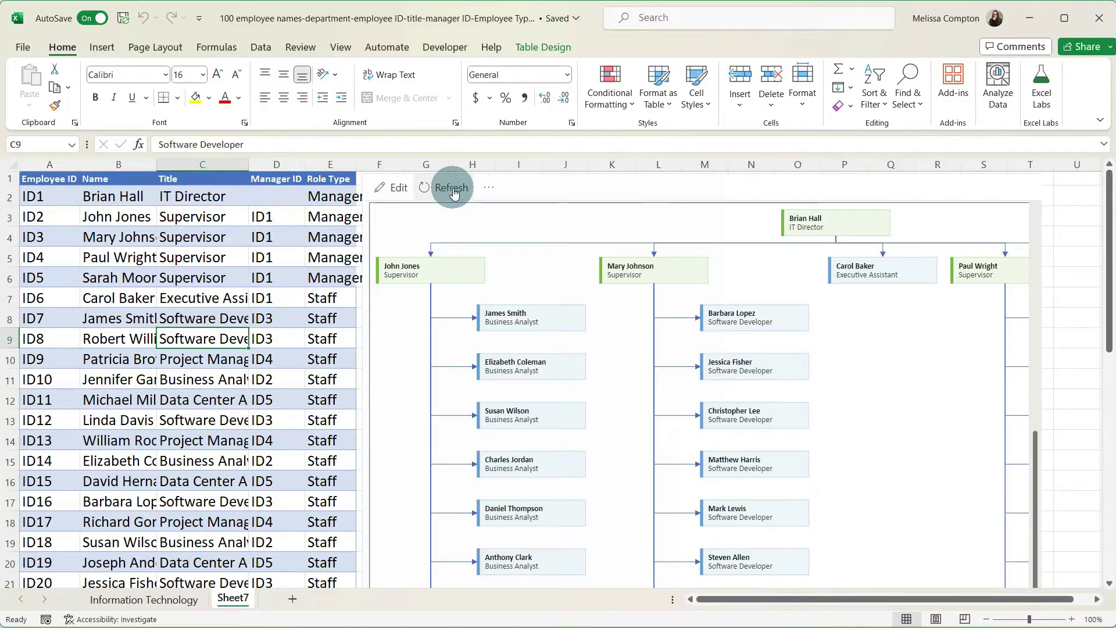
{"action": "left_click", "coordinate": [455, 193]}
{"action": "left_click", "coordinate": [533, 371]}
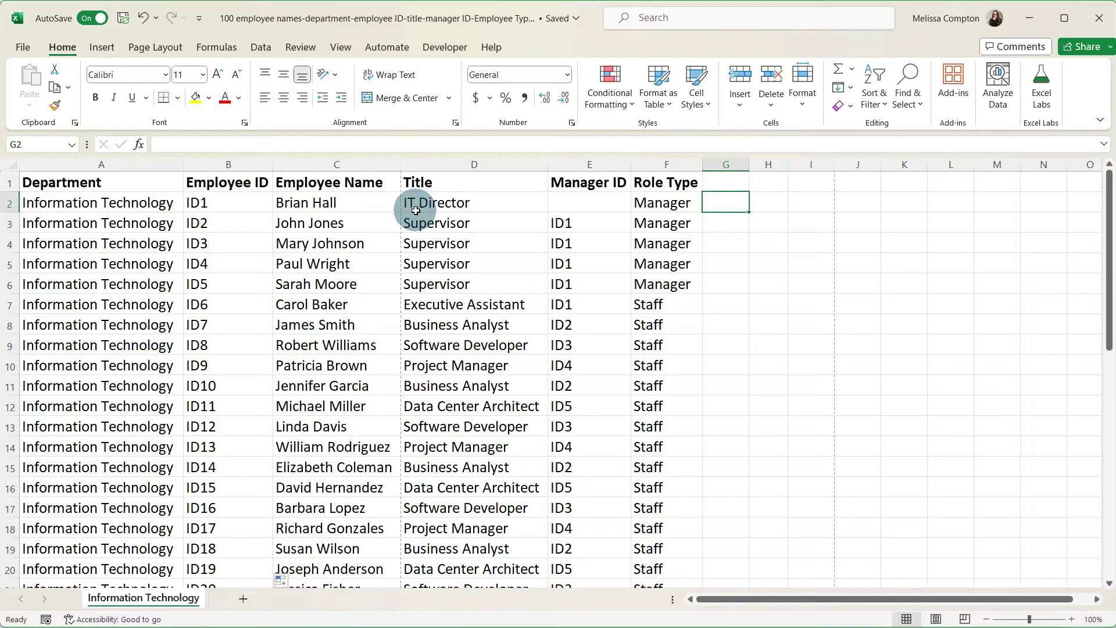
- Review the Information Technology sheet's employee list of departments, IDs, names, titles and managers
{"action": "key", "text": "Down"}
{"action": "key", "text": "Down"}
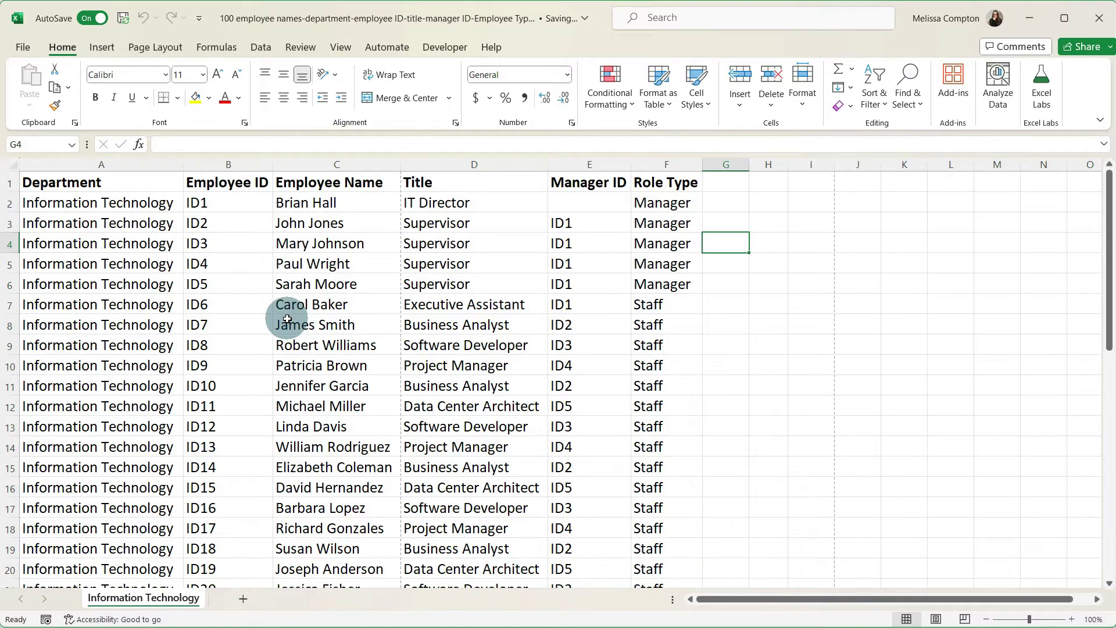
- Add Sheet7 and install the Microsoft Visio Data Visualizer add-in found by searching 'visio'
{"action": "left_click", "coordinate": [245, 599]}
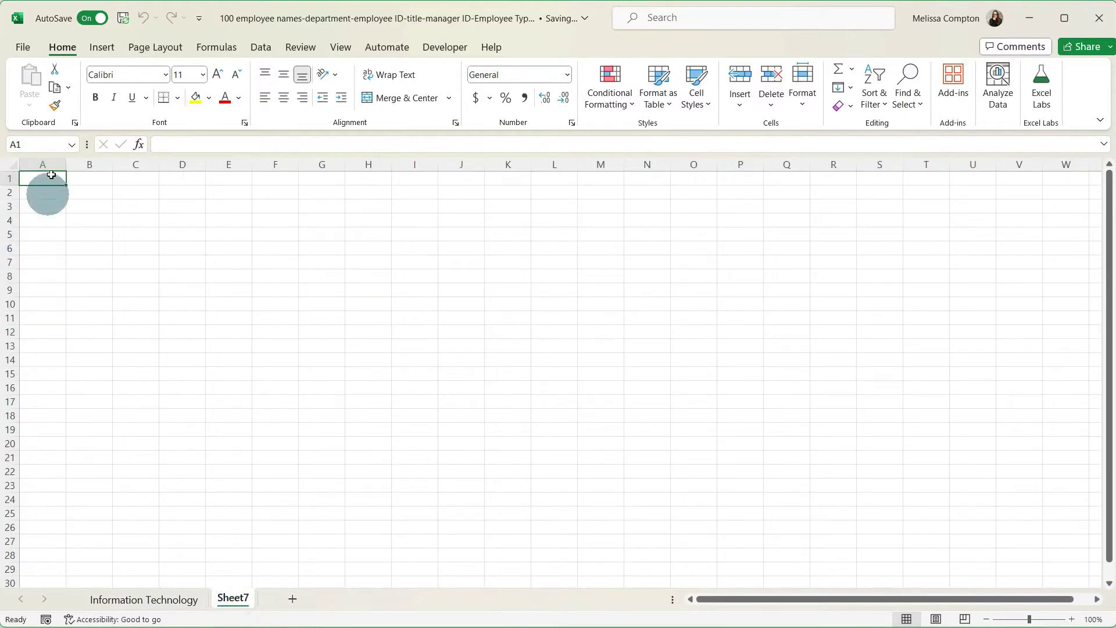
{"action": "left_click", "coordinate": [953, 86]}
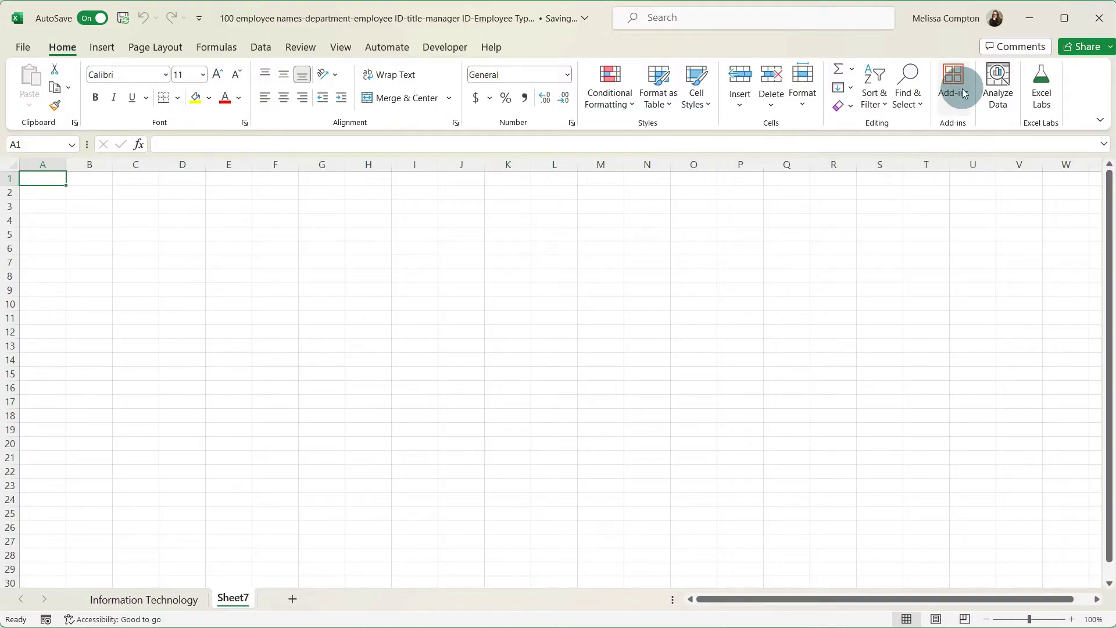
{"action": "left_click", "coordinate": [1060, 435]}
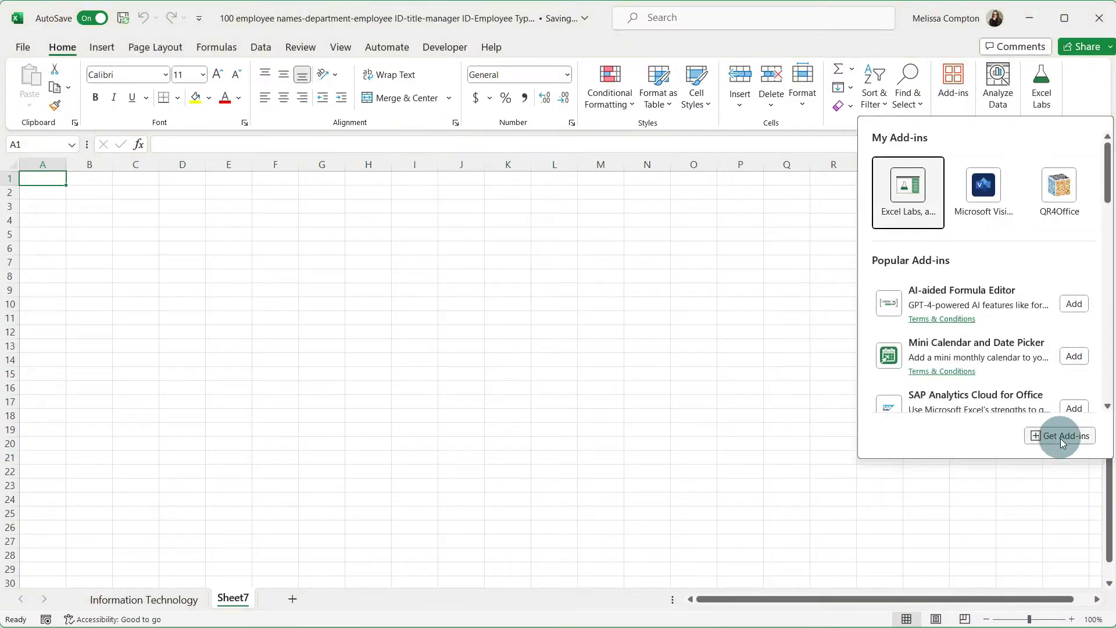
{"action": "left_click", "coordinate": [376, 150]}
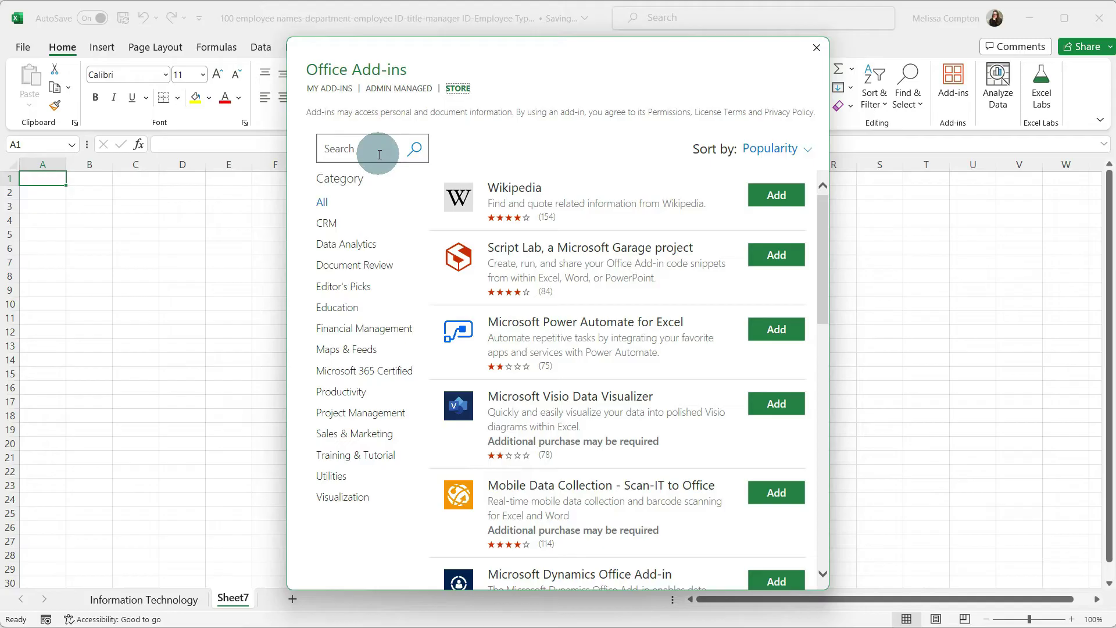
{"action": "type", "text": "visio"}
{"action": "key", "text": "Return"}
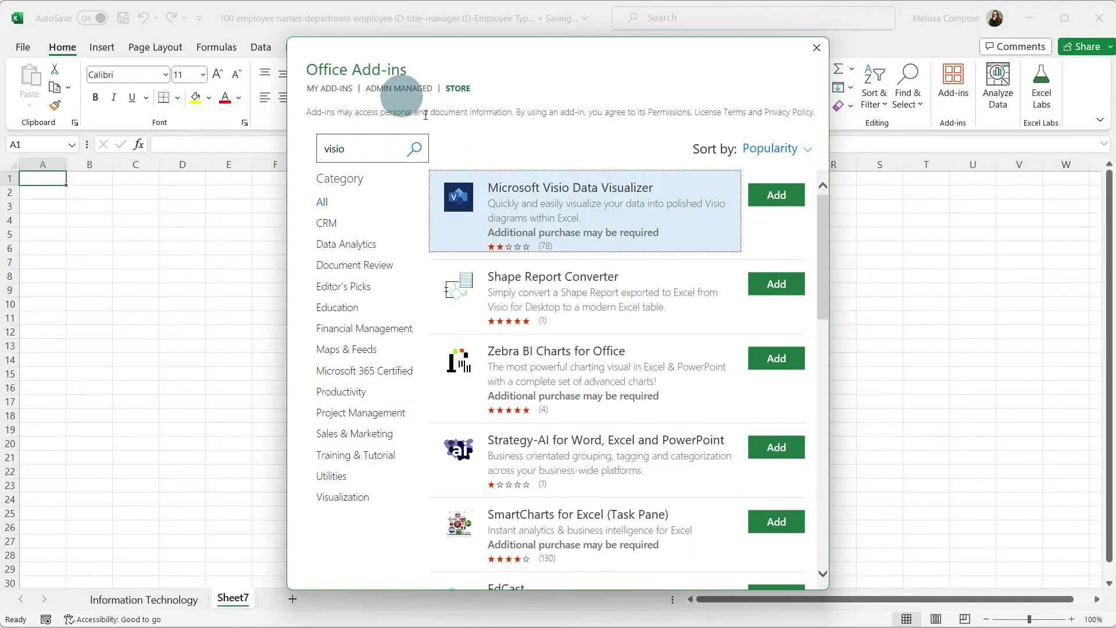
{"action": "left_click", "coordinate": [763, 198]}
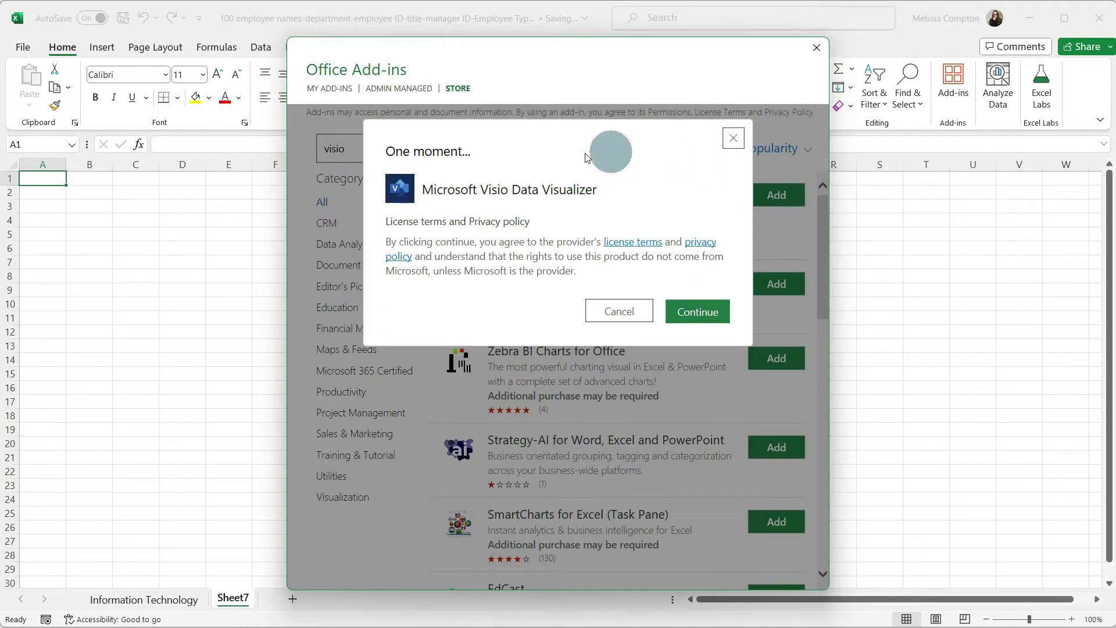
{"action": "left_click", "coordinate": [716, 312]}
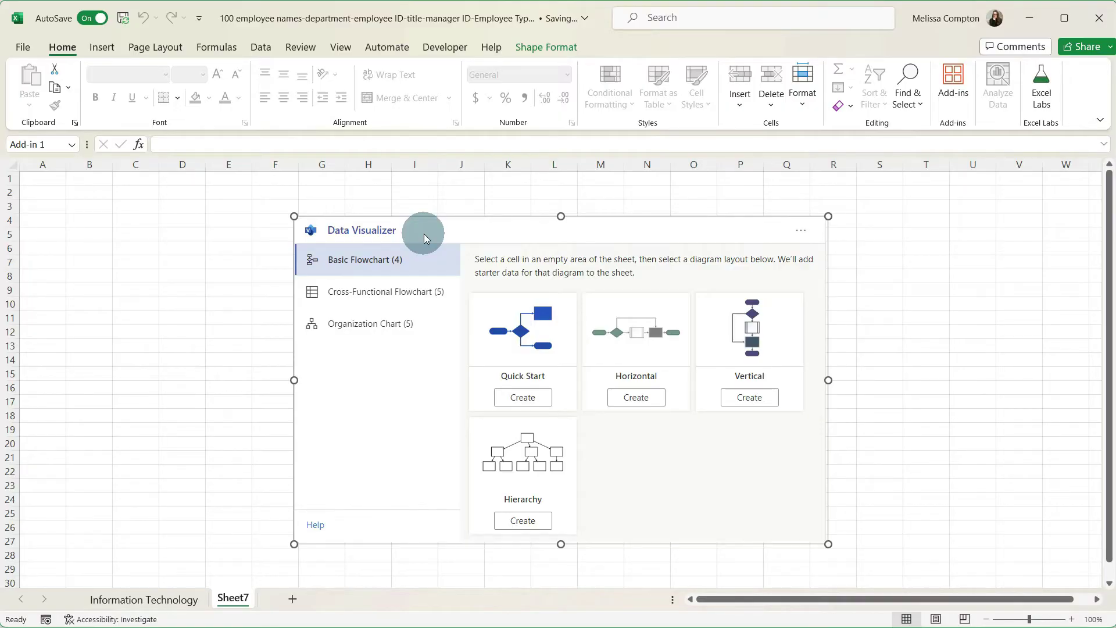
- Insert a Data Visualizer hybrid Organization Chart with its 13-row starter table on Sheet7
{"action": "left_click", "coordinate": [400, 327]}
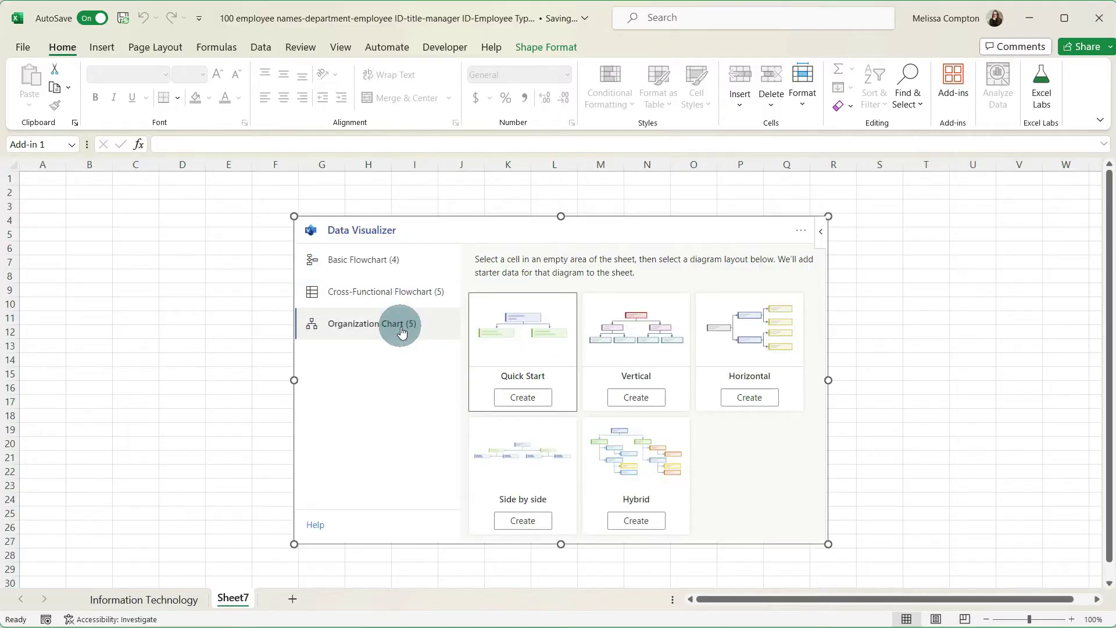
{"action": "left_click", "coordinate": [643, 521]}
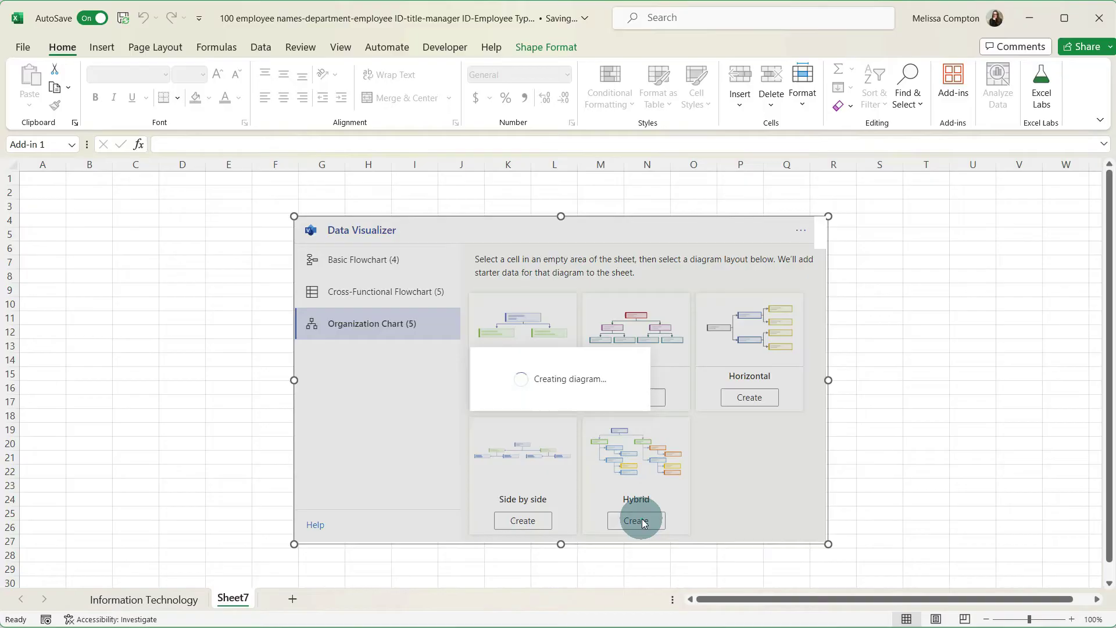
{"action": "left_click", "coordinate": [202, 430]}
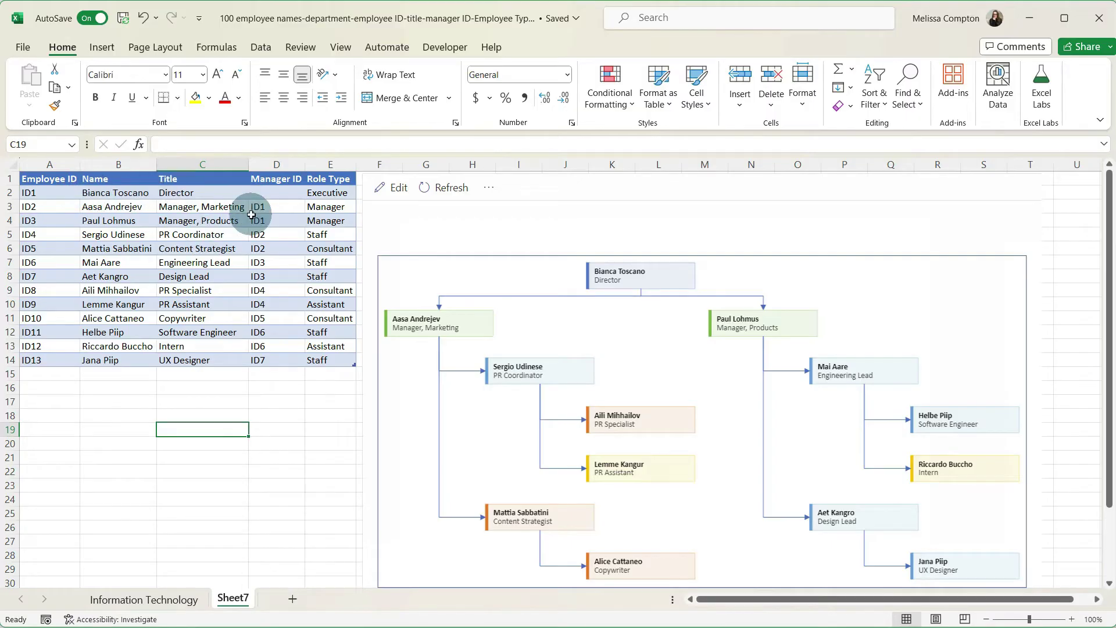
{"action": "left_click", "coordinate": [181, 600]}
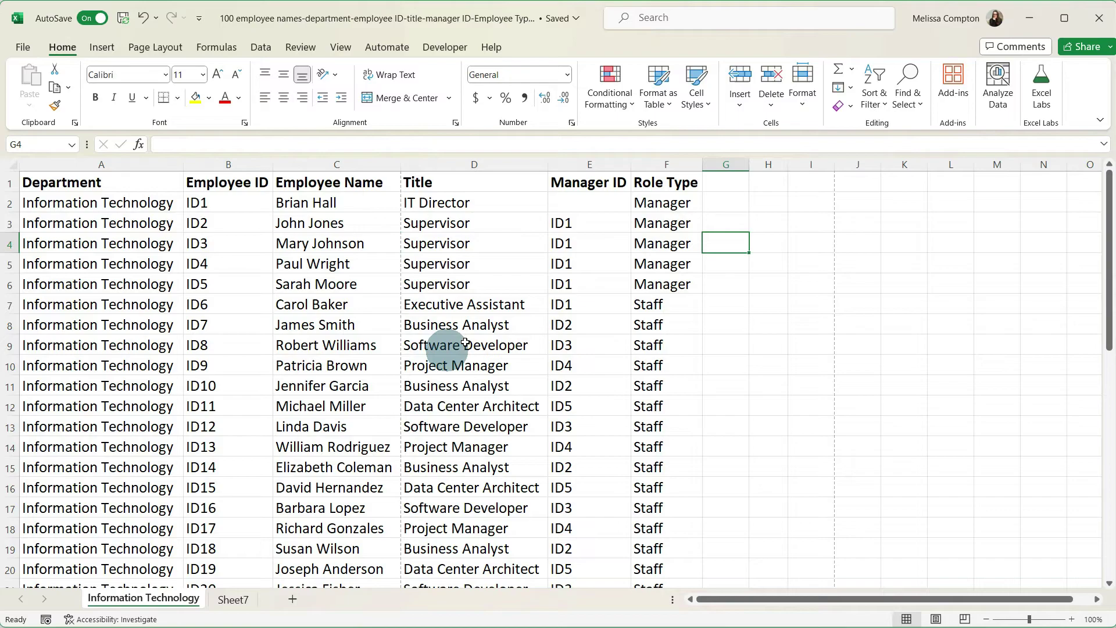
{"action": "left_click", "coordinate": [236, 600]}
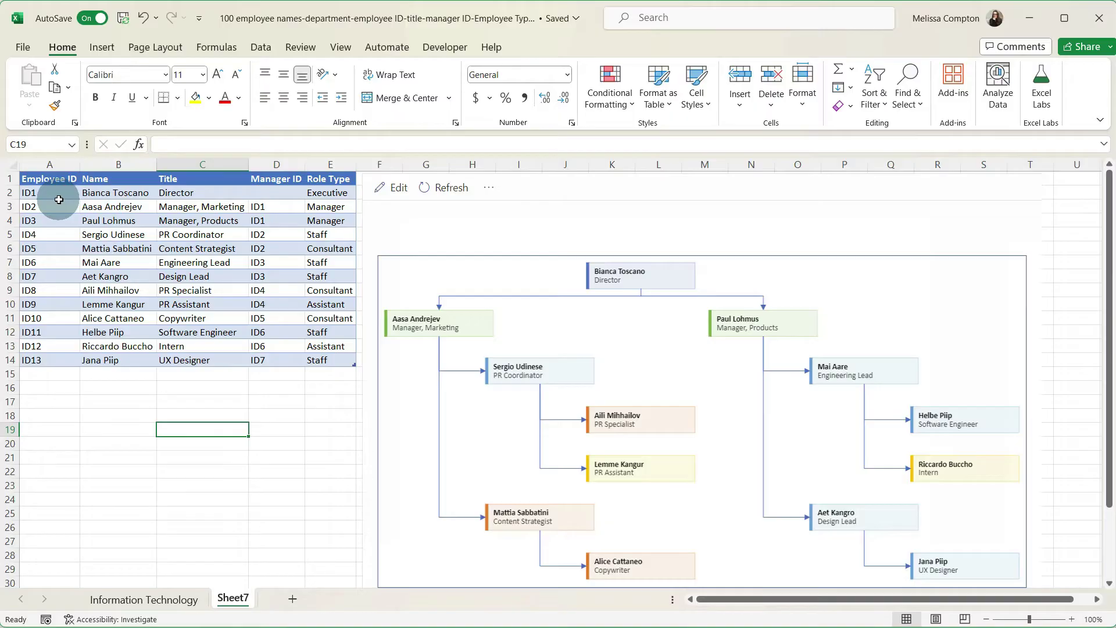
{"action": "left_click", "coordinate": [144, 599]}
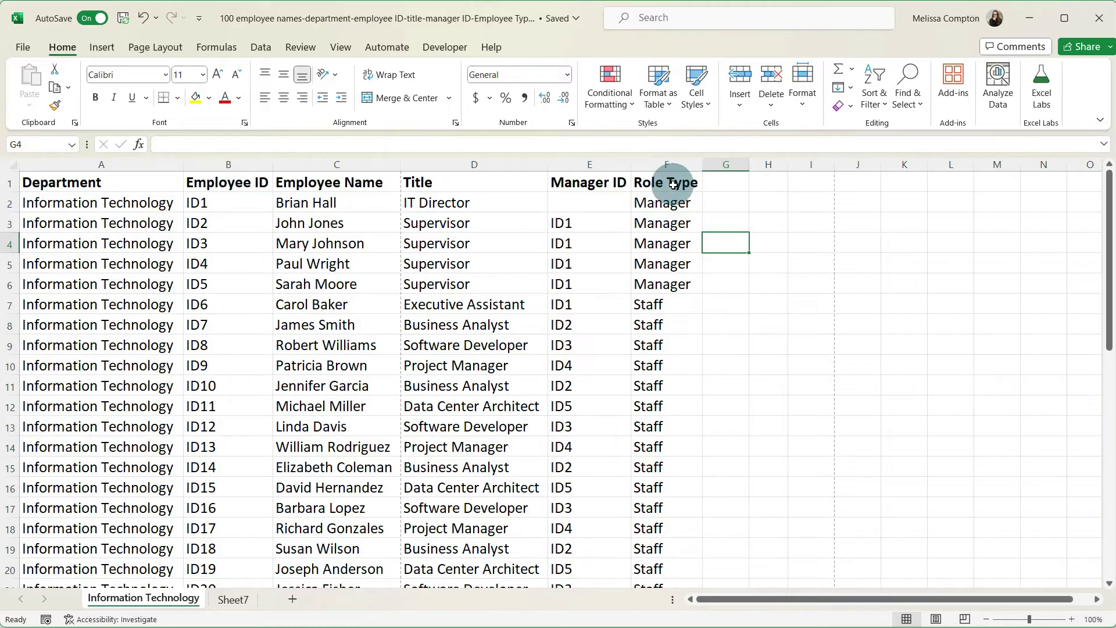
{"action": "left_click_drag", "start_coordinate": [214, 207], "coordinate": [653, 204]}
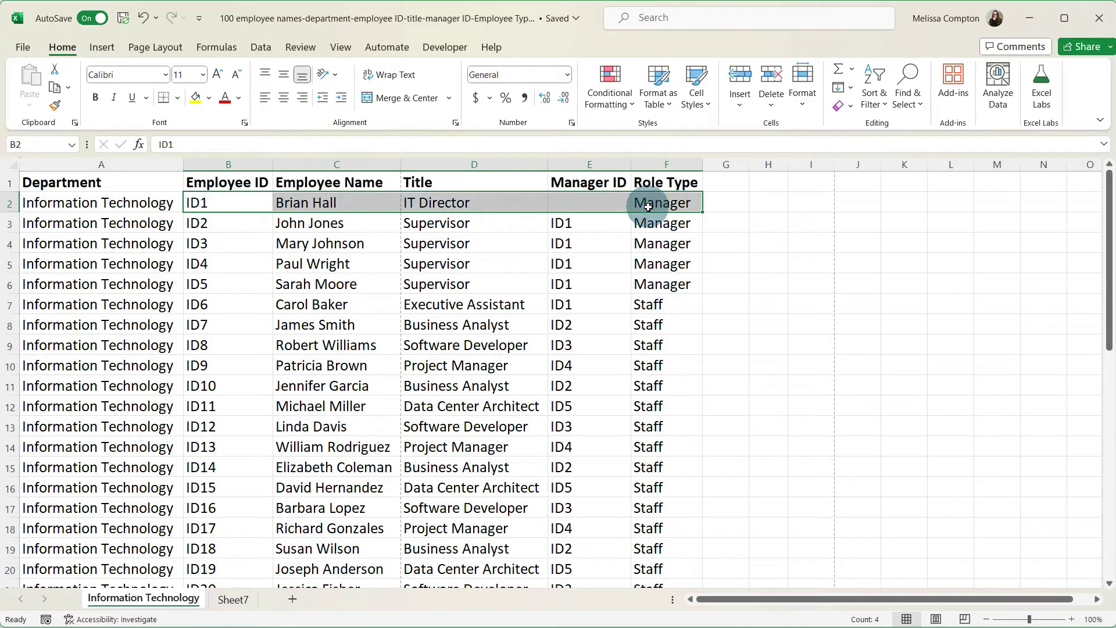
{"action": "key", "text": "ctrl+shift+Down"}
{"action": "key", "text": "ctrl+c"}
- Paste the copied employee records over Sheet7's starter table, starting at cell A2
{"action": "left_click", "coordinate": [233, 600]}
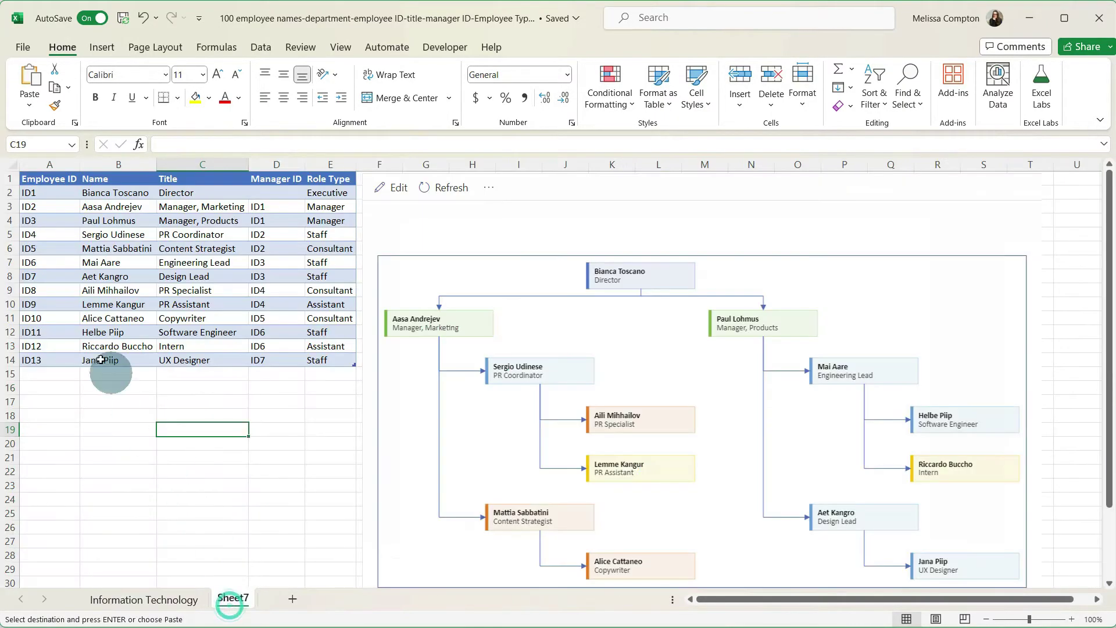
{"action": "left_click", "coordinate": [42, 192]}
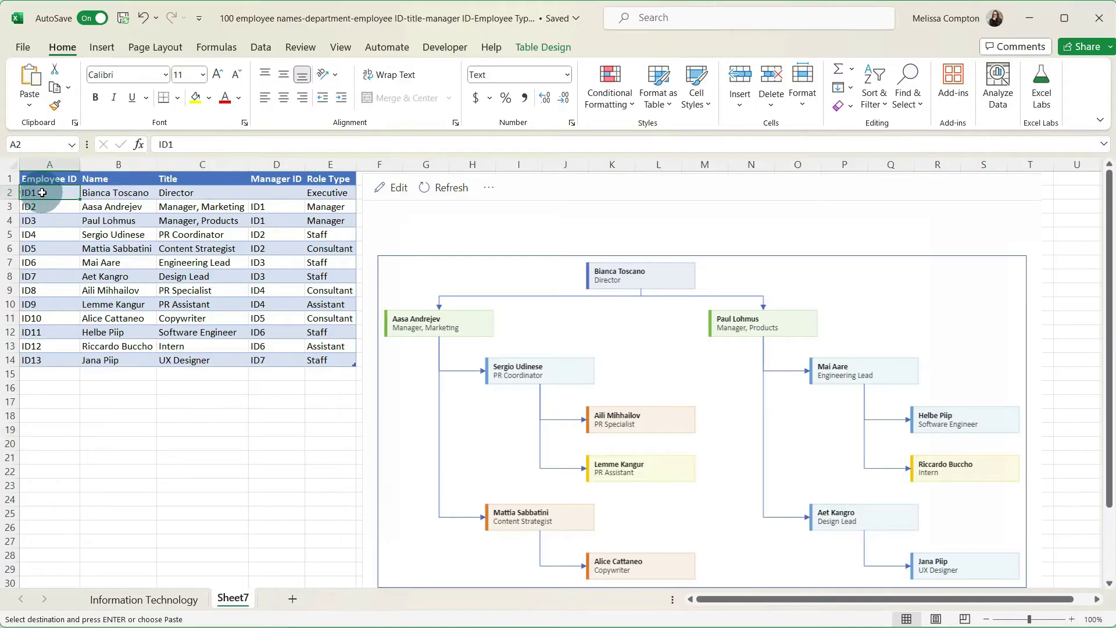
{"action": "key", "text": "ctrl+v"}
{"action": "key", "text": "ctrl+Home"}
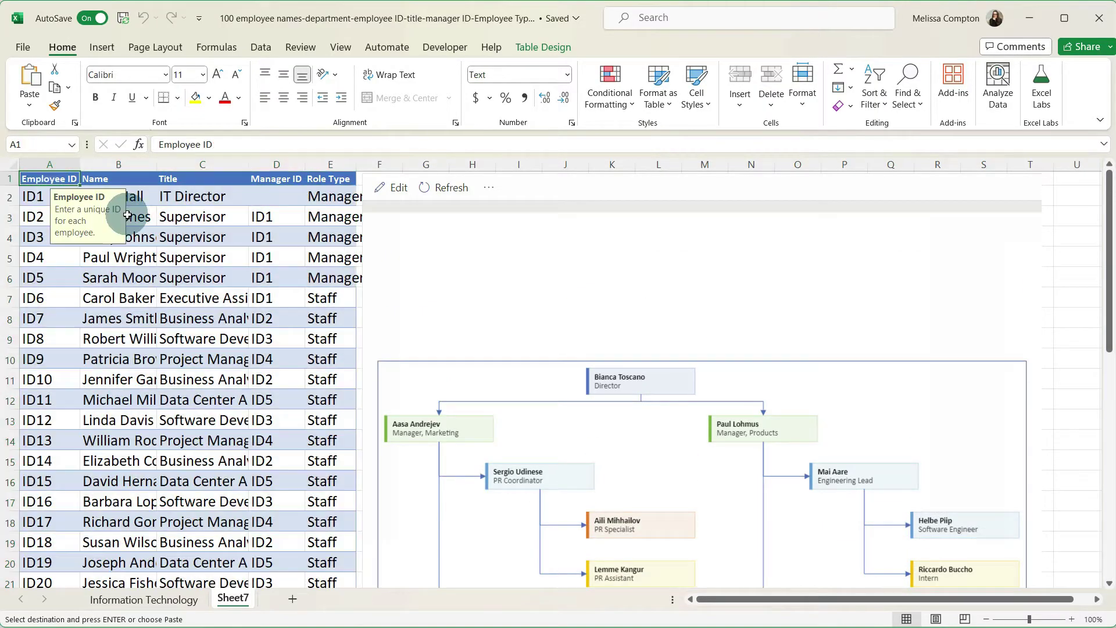
{"action": "left_click", "coordinate": [134, 214]}
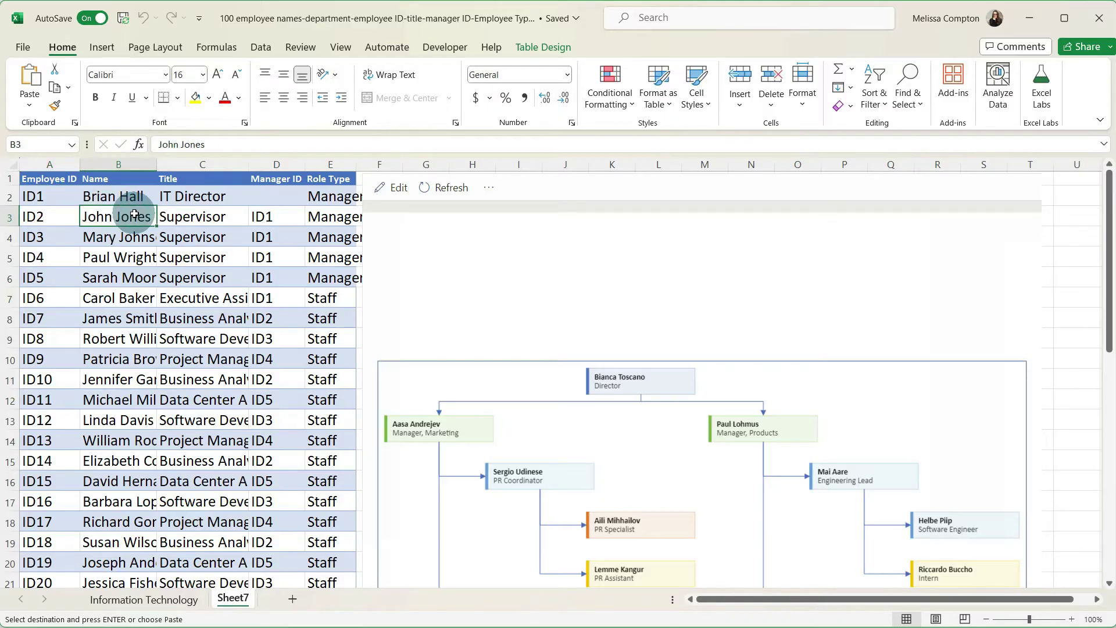
- Confirm the table is named Table15 and refresh the Data Visualizer chart from it
{"action": "left_click", "coordinate": [544, 46]}
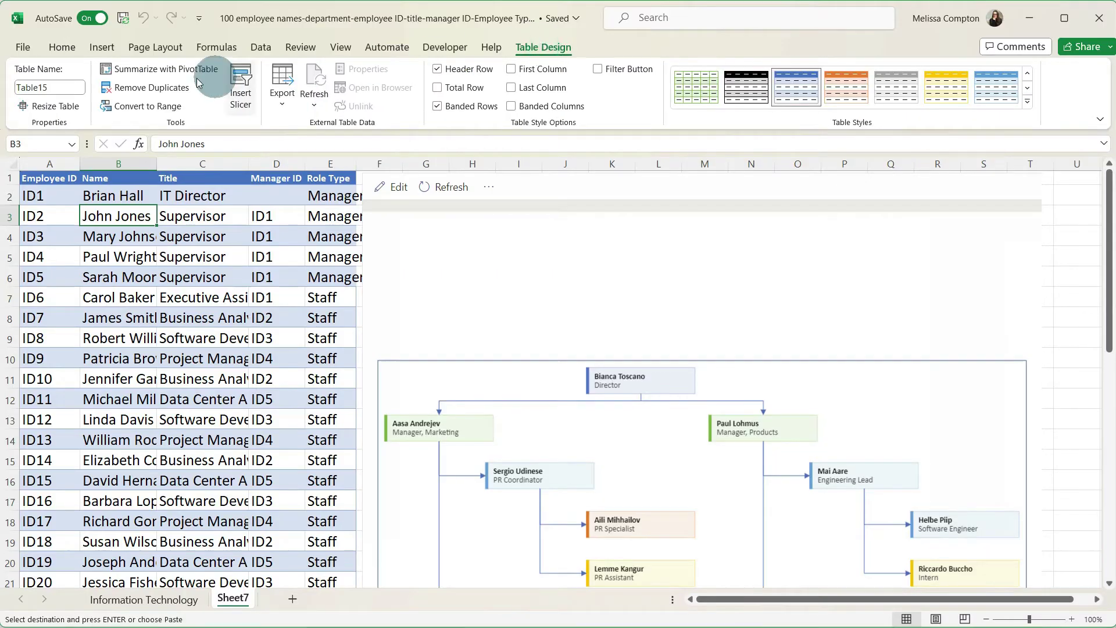
{"action": "left_click", "coordinate": [53, 88]}
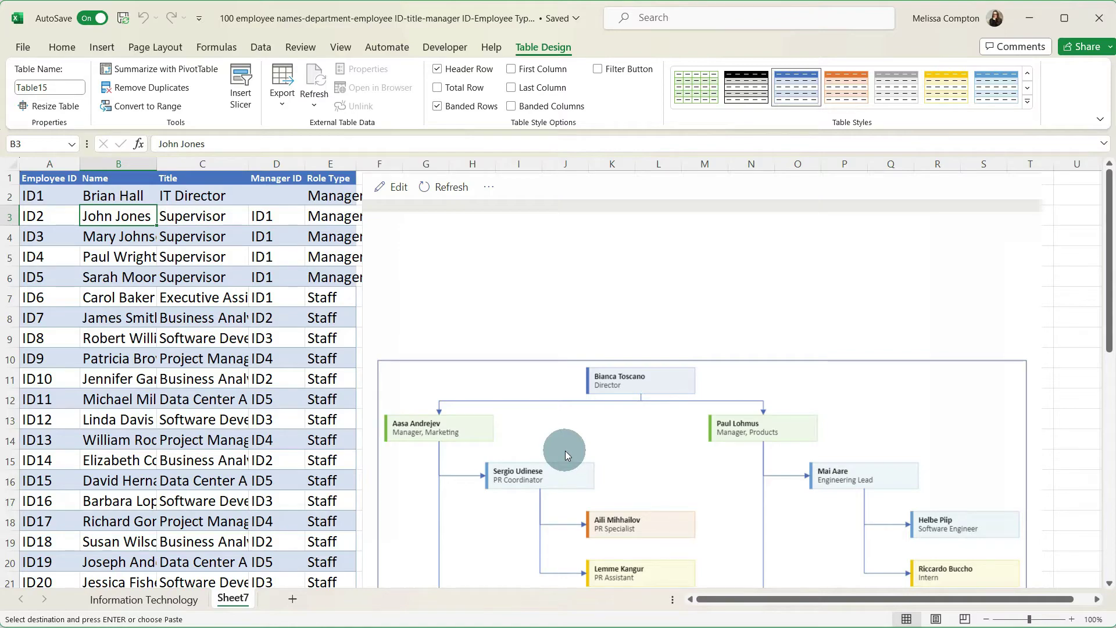
{"action": "left_click", "coordinate": [442, 188]}
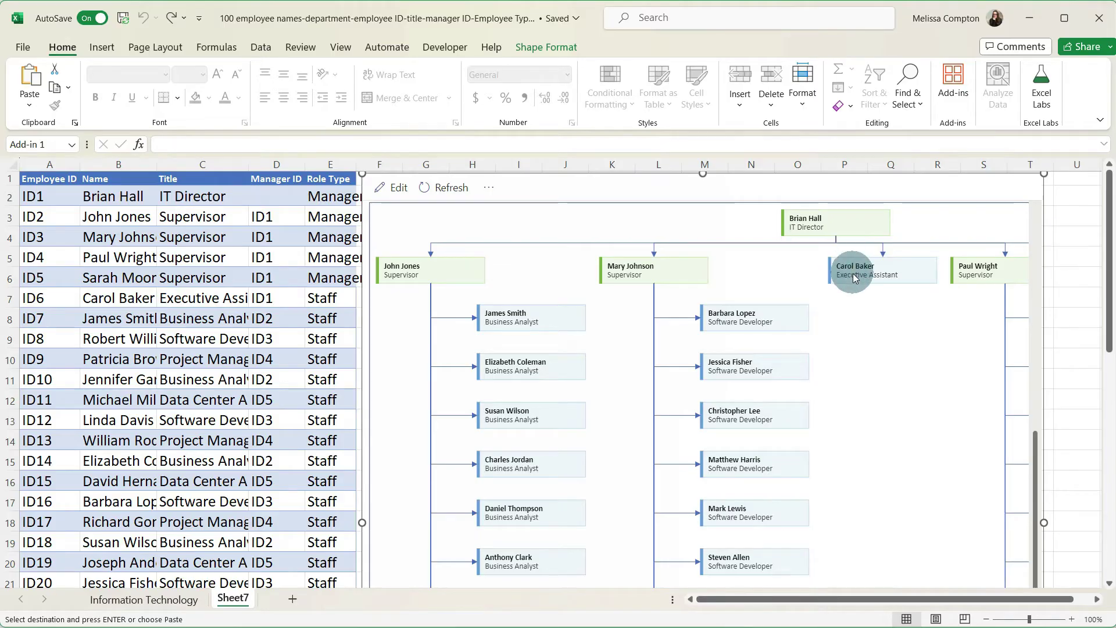
{"action": "left_click_drag", "start_coordinate": [840, 597], "coordinate": [867, 598]}
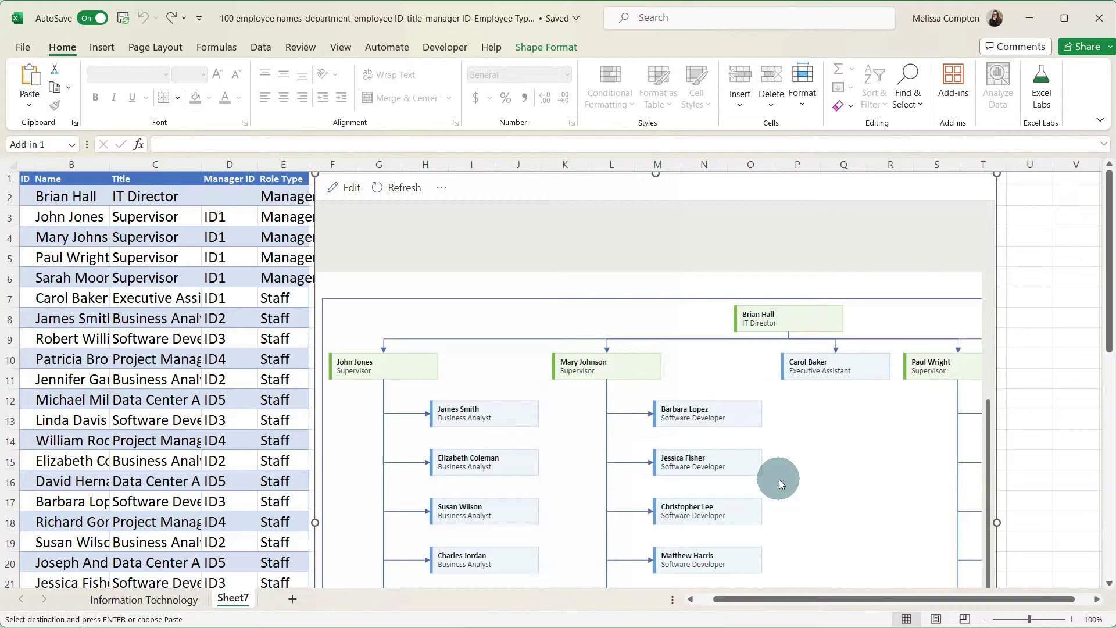
{"action": "left_click", "coordinate": [635, 332]}
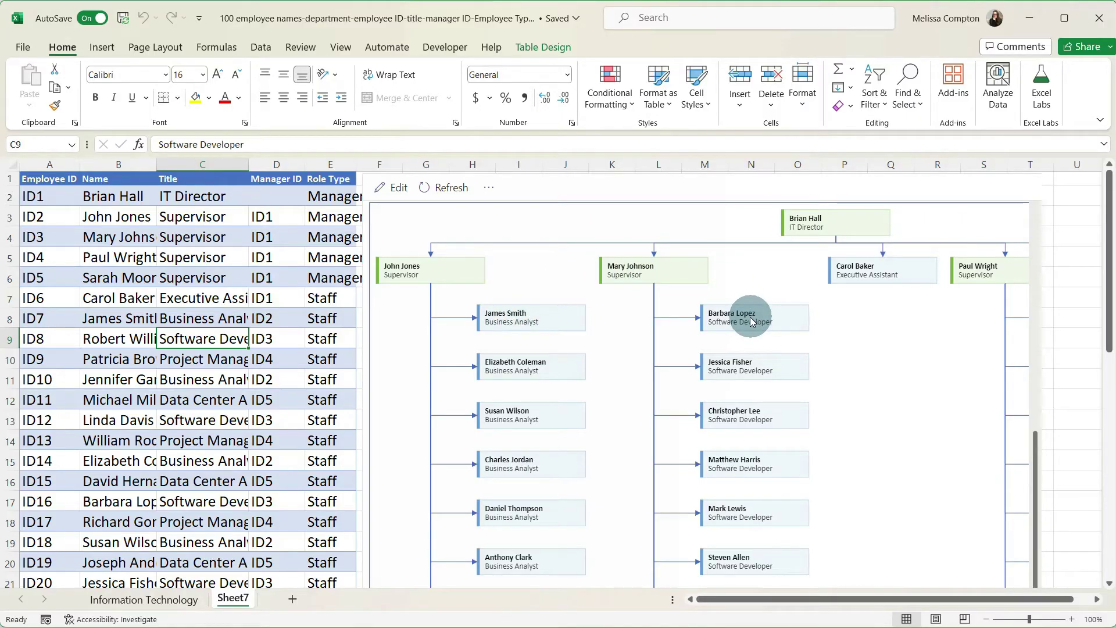
{"action": "left_click", "coordinate": [207, 318]}
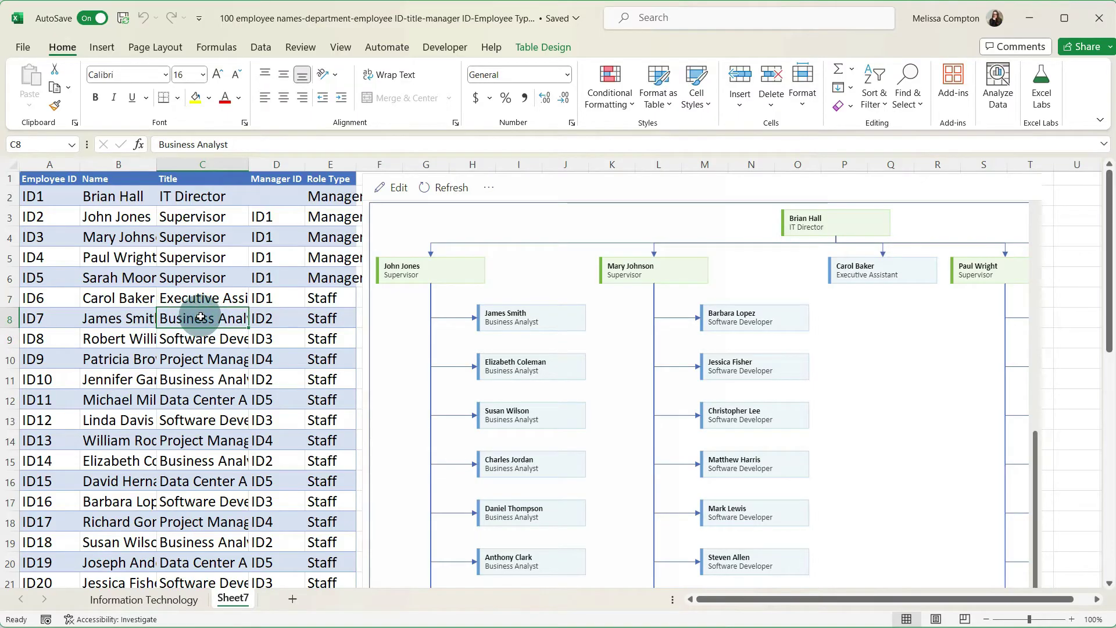
{"action": "double_click", "coordinate": [201, 317]}
{"action": "type", "text": "Software Developer"}
{"action": "key", "text": "Tab"}
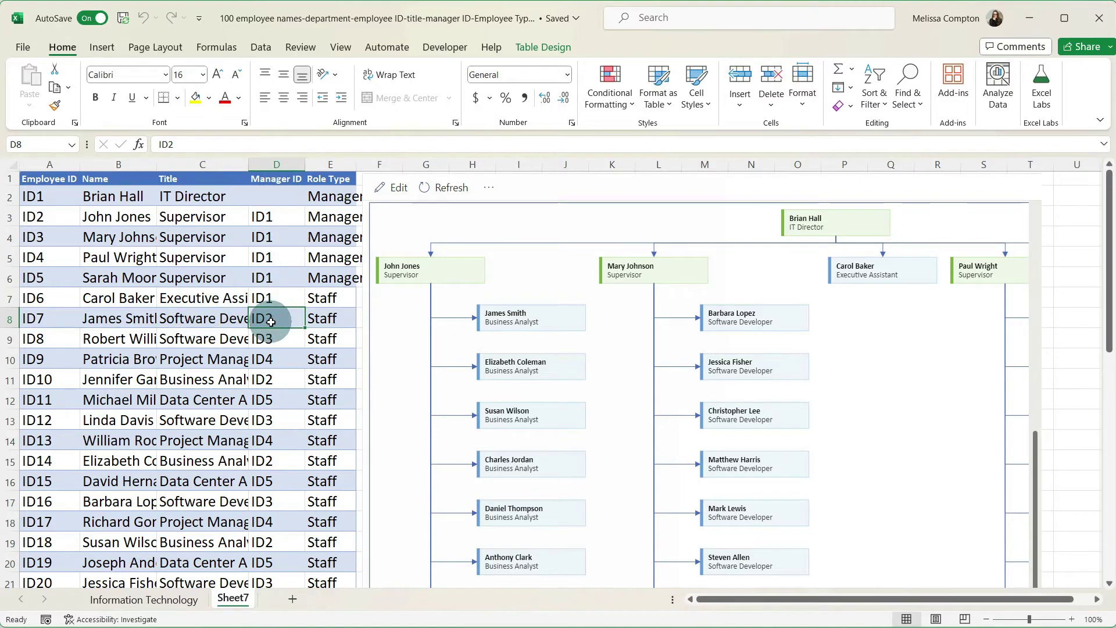
{"action": "key", "text": "ctrl+z"}
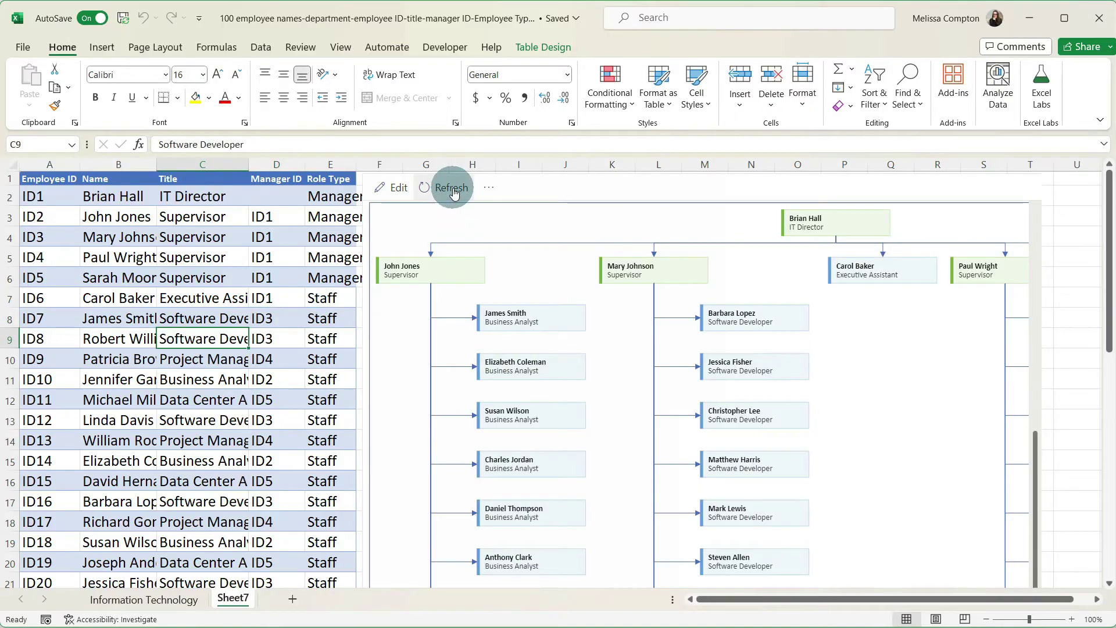
{"action": "left_click", "coordinate": [452, 188]}
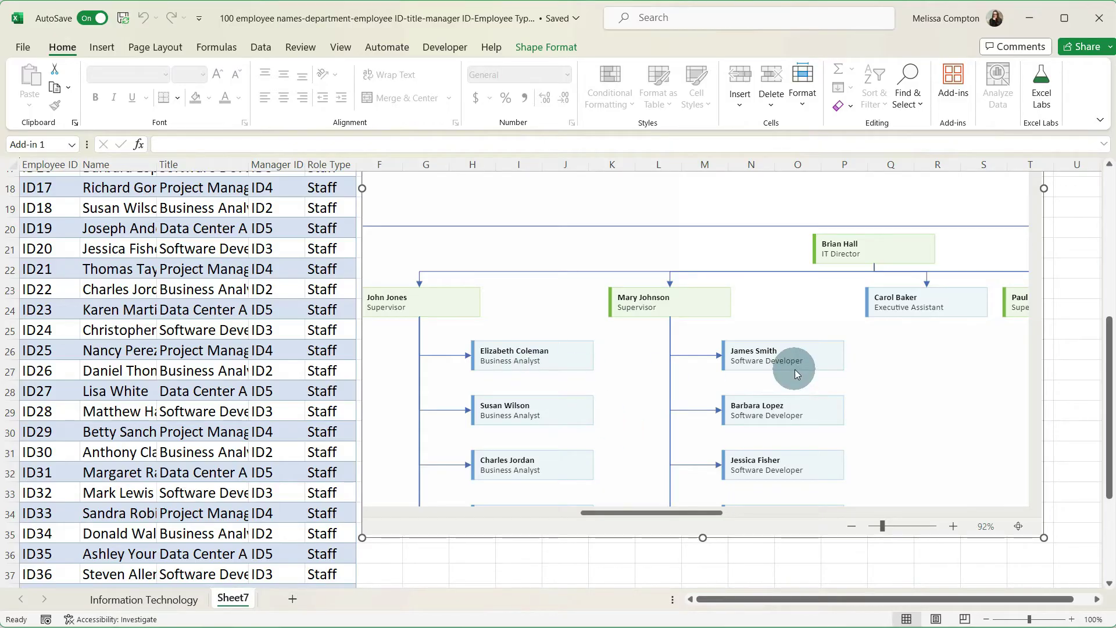
{"action": "scroll", "coordinate": [265, 461], "scroll_direction": "down", "scroll_amount": 2}
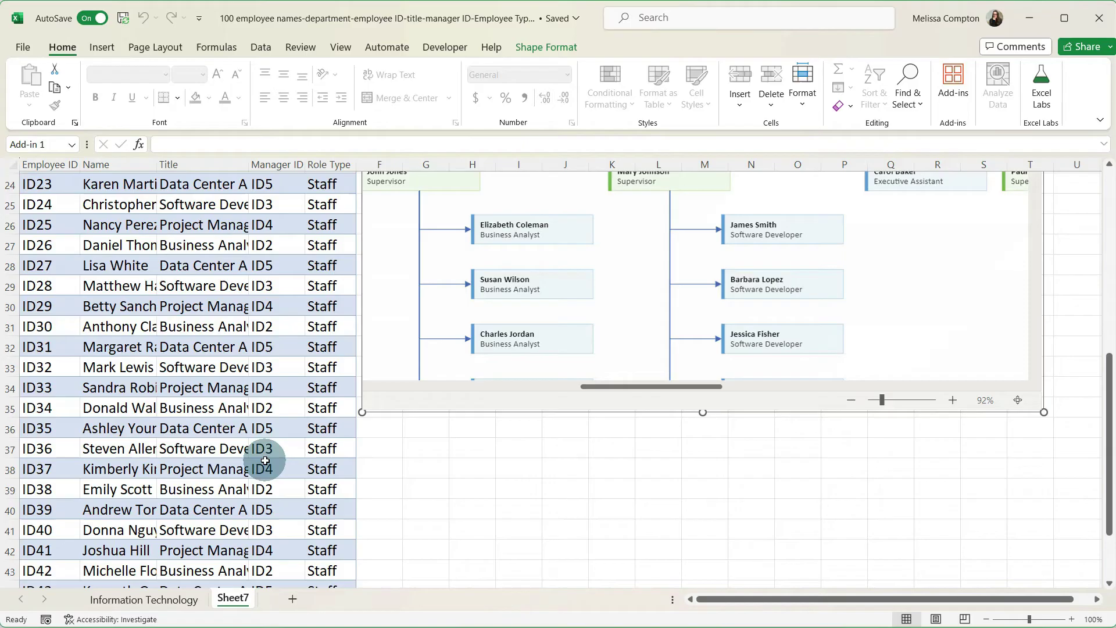
{"action": "scroll", "coordinate": [265, 460], "scroll_direction": "down", "scroll_amount": 3}
- Add row ID101 with the new hire's name, title Business Analyst, manager ID2 and role Staff
{"action": "left_click", "coordinate": [54, 478]}
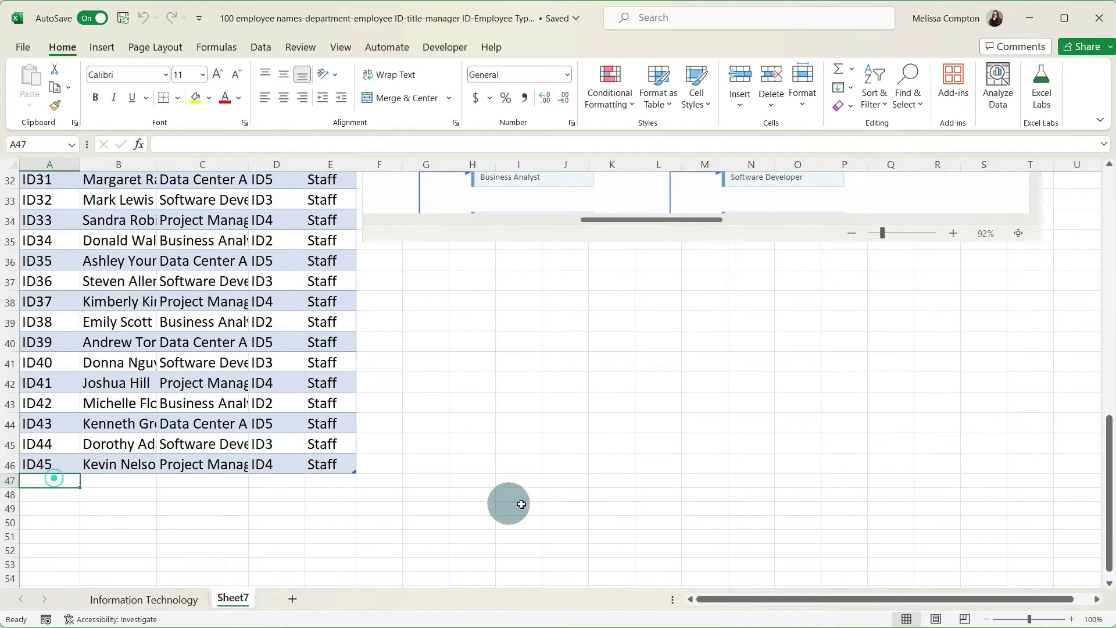
{"action": "type", "text": "ID10"}
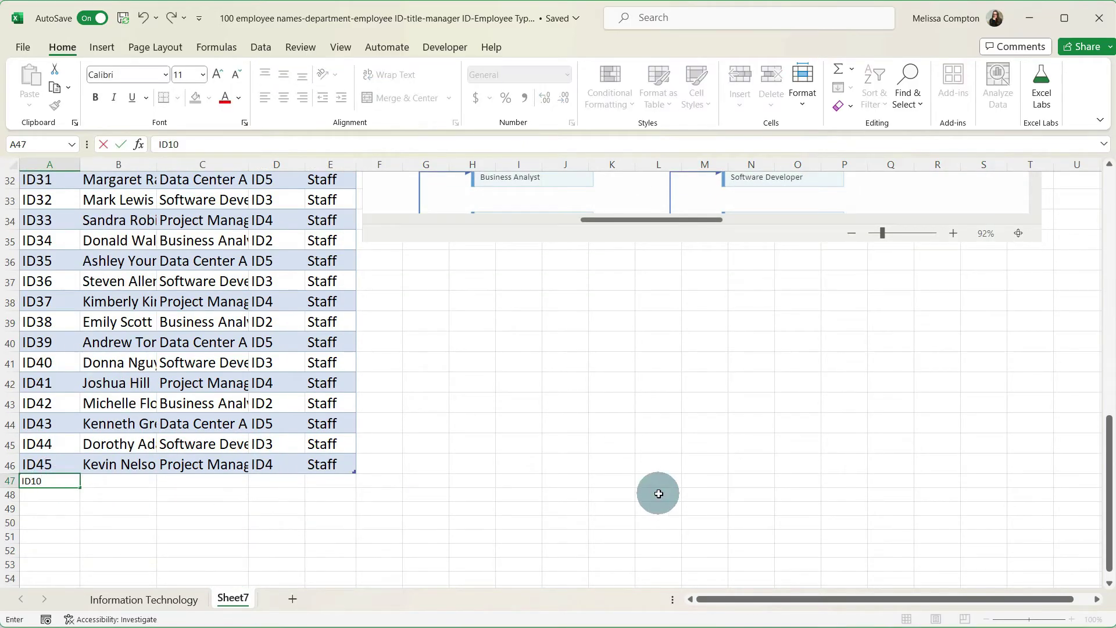
{"action": "type", "text": "1"}
{"action": "key", "text": "Tab"}
{"action": "key", "text": "Tab"}
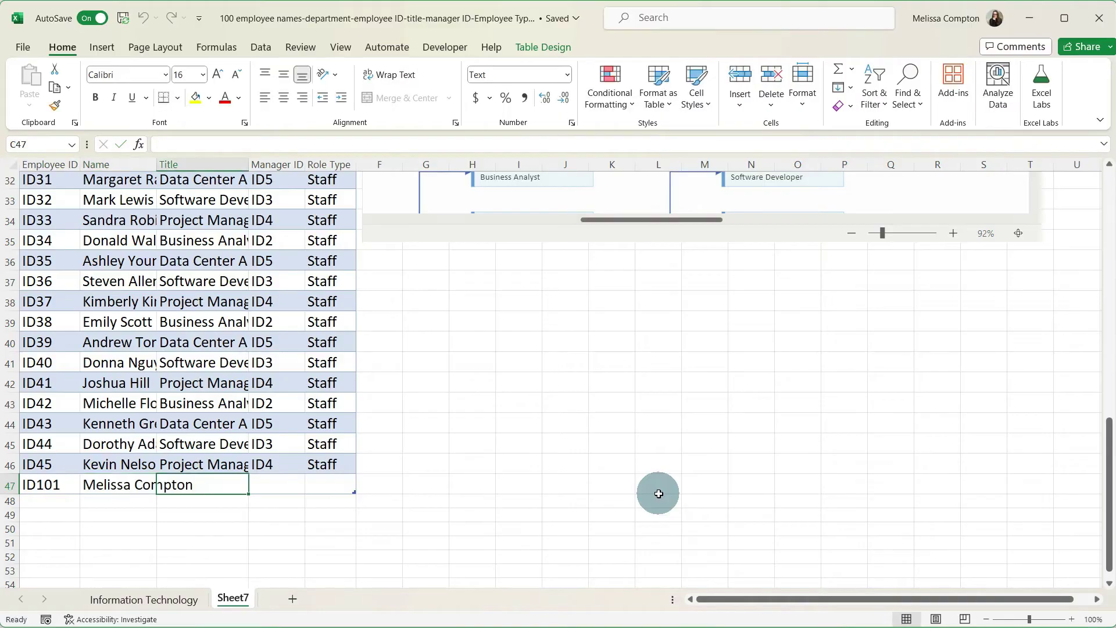
{"action": "type", "text": "Business Analyst"}
{"action": "key", "text": "Tab"}
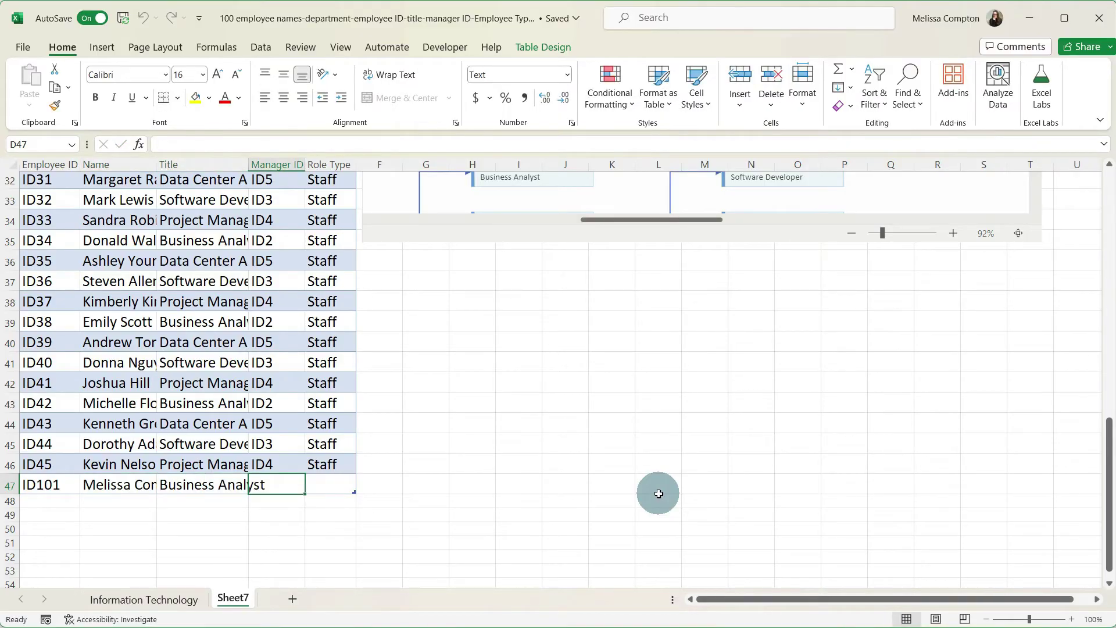
{"action": "type", "text": "ID2"}
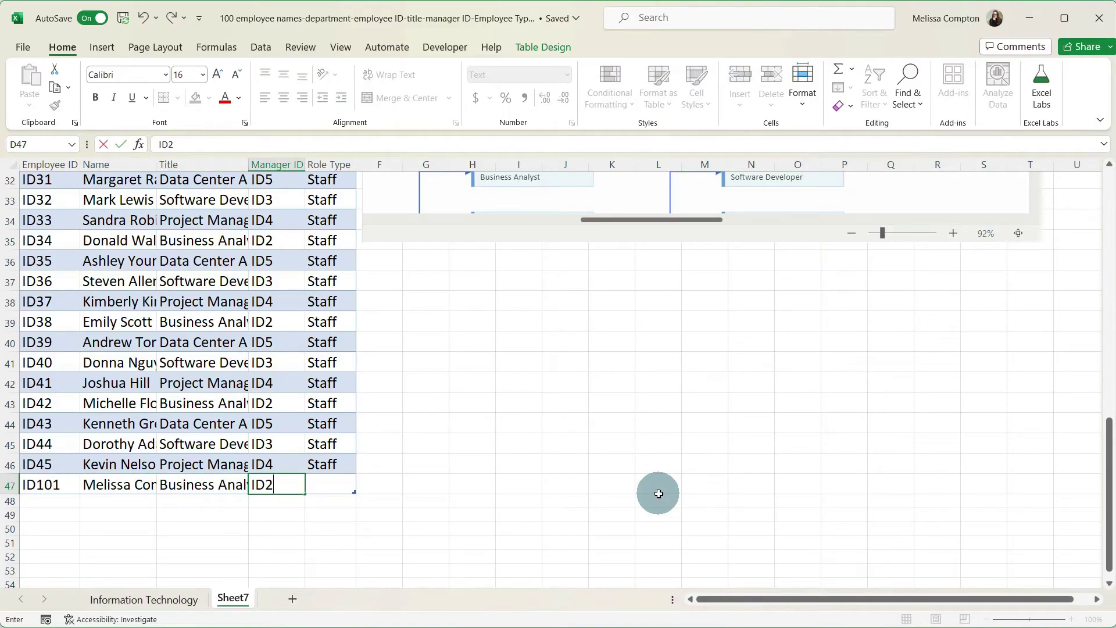
{"action": "key", "text": "Tab"}
{"action": "type", "text": "s"}
{"action": "key", "text": "Return"}
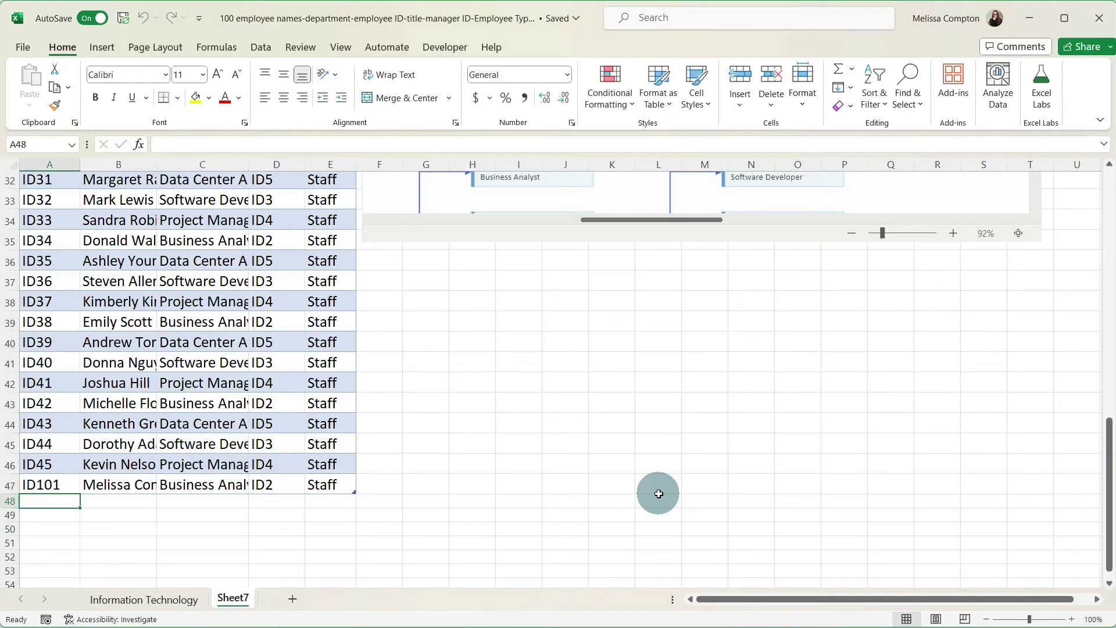
- Refresh the org chart so the new Business Analyst appears under ID2
{"action": "scroll", "coordinate": [658, 494], "scroll_direction": "up", "scroll_amount": 10}
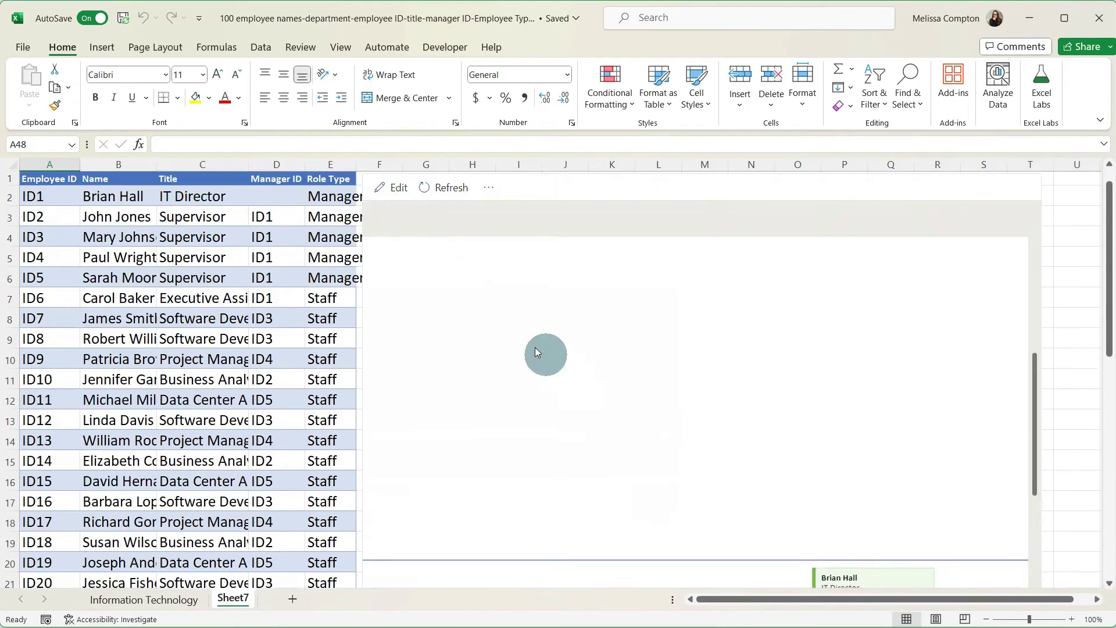
{"action": "left_click", "coordinate": [423, 199]}
{"action": "scroll", "coordinate": [650, 480], "scroll_direction": "down", "scroll_amount": 6}
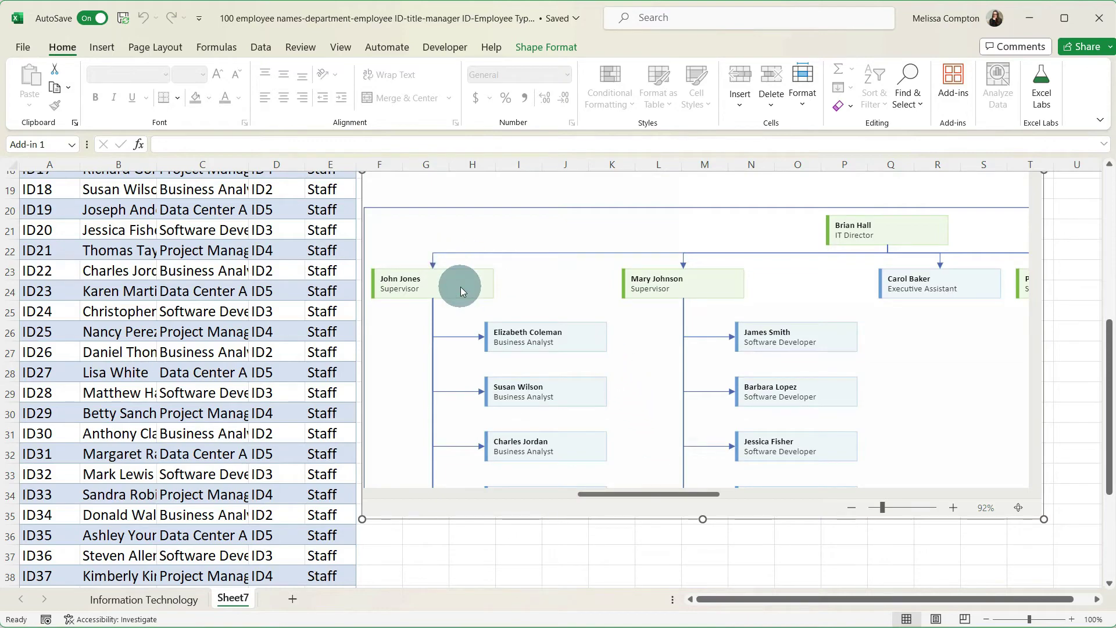
{"action": "scroll", "coordinate": [460, 288], "scroll_direction": "down", "scroll_amount": 8}
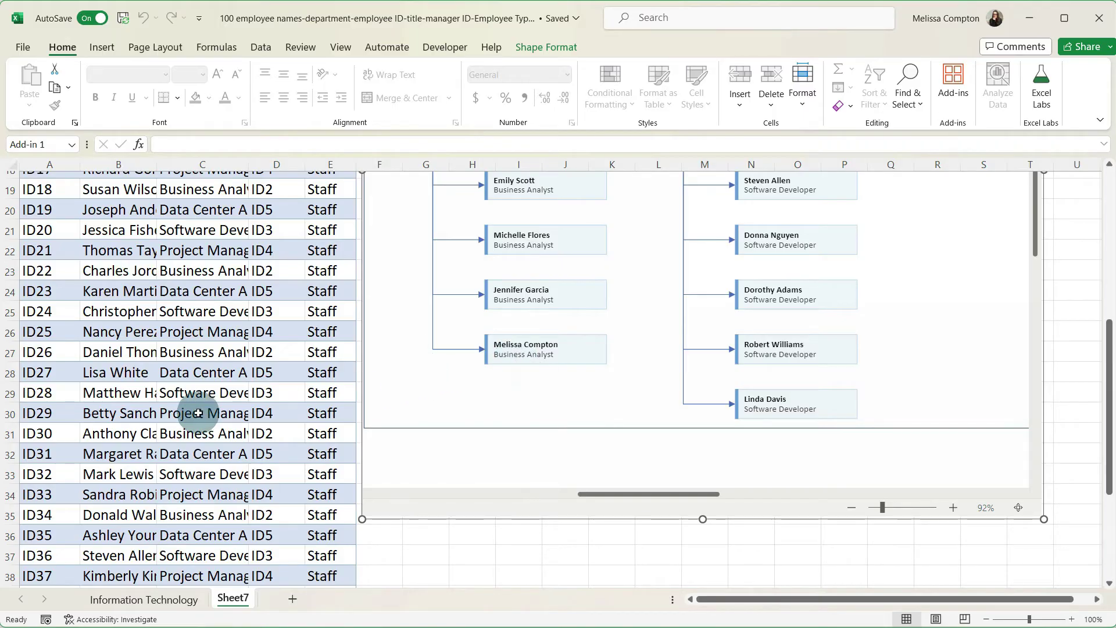
{"action": "scroll", "coordinate": [191, 414], "scroll_direction": "down", "scroll_amount": 3}
{"action": "scroll", "coordinate": [190, 414], "scroll_direction": "down", "scroll_amount": 1}
- Enter duplicate ID37 in row 48 and review the Data Checker error it triggers
{"action": "left_click", "coordinate": [52, 523]}
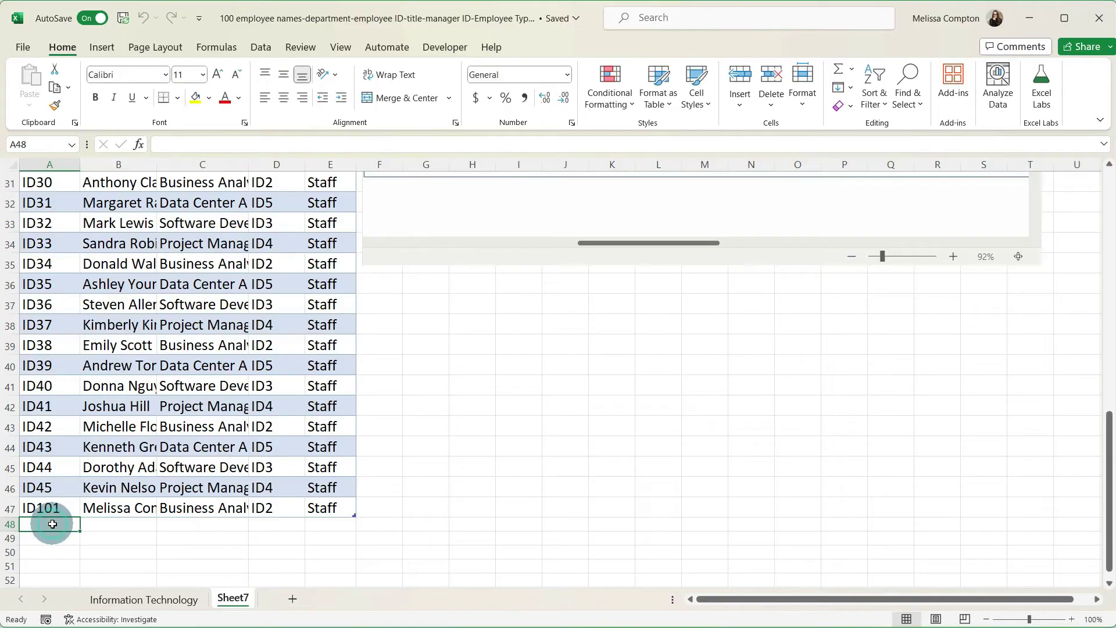
{"action": "type", "text": "ID37"}
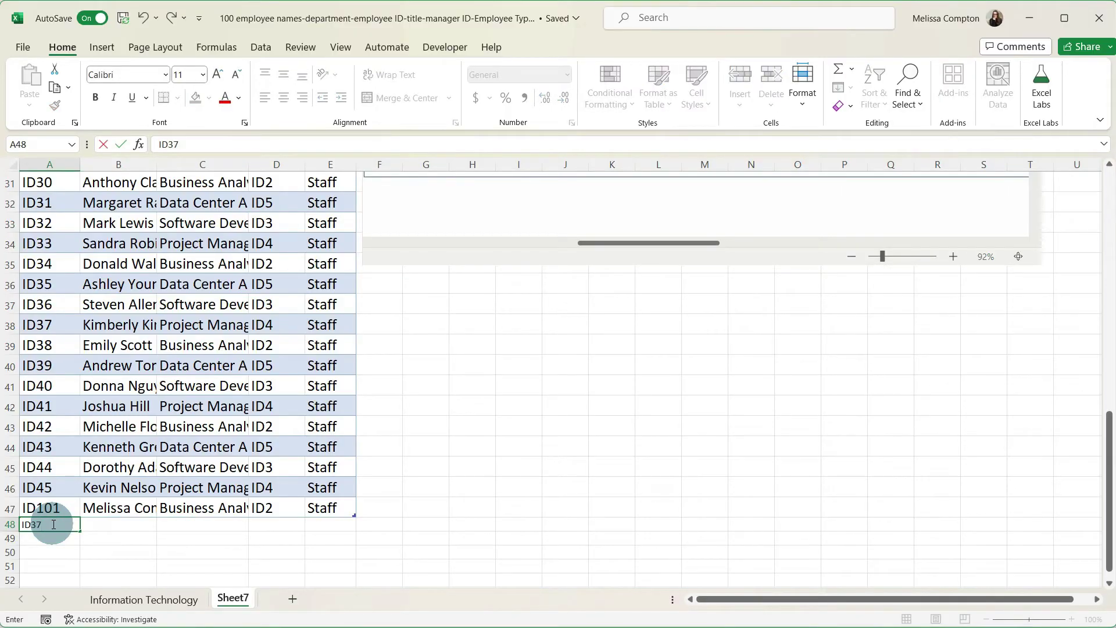
{"action": "key", "text": "Return"}
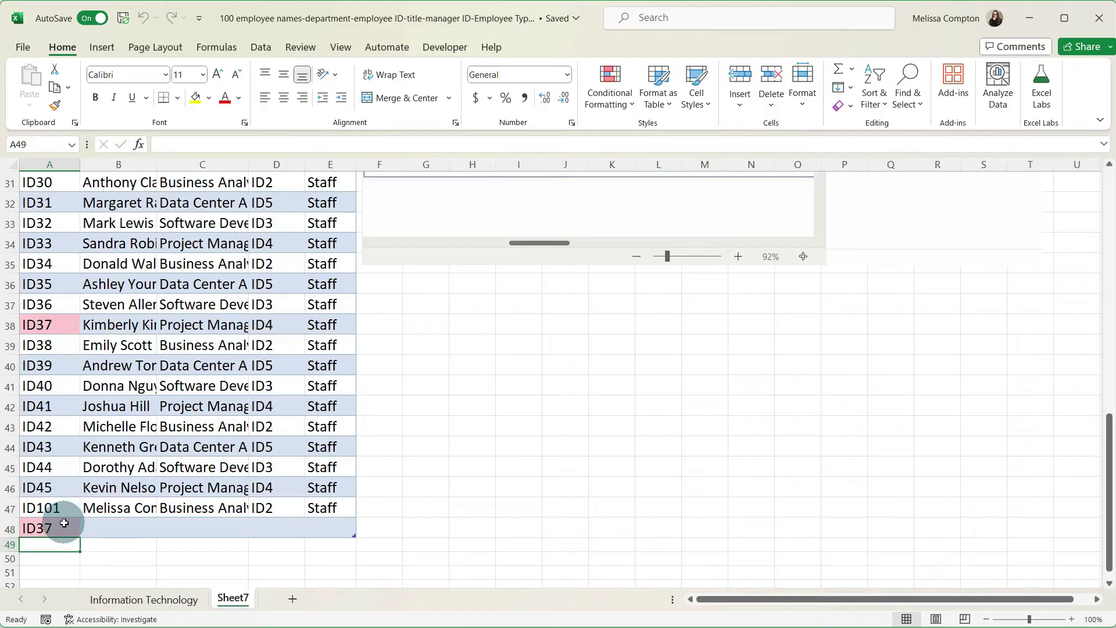
{"action": "scroll", "coordinate": [600, 431], "scroll_direction": "up", "scroll_amount": 9}
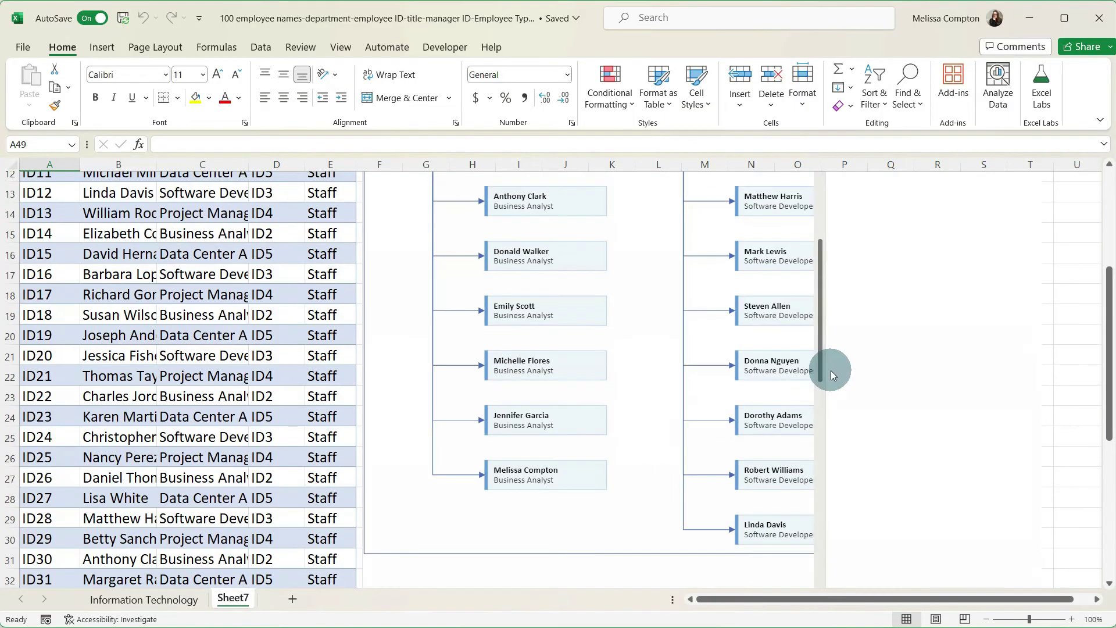
{"action": "scroll", "coordinate": [849, 368], "scroll_direction": "up", "scroll_amount": 1}
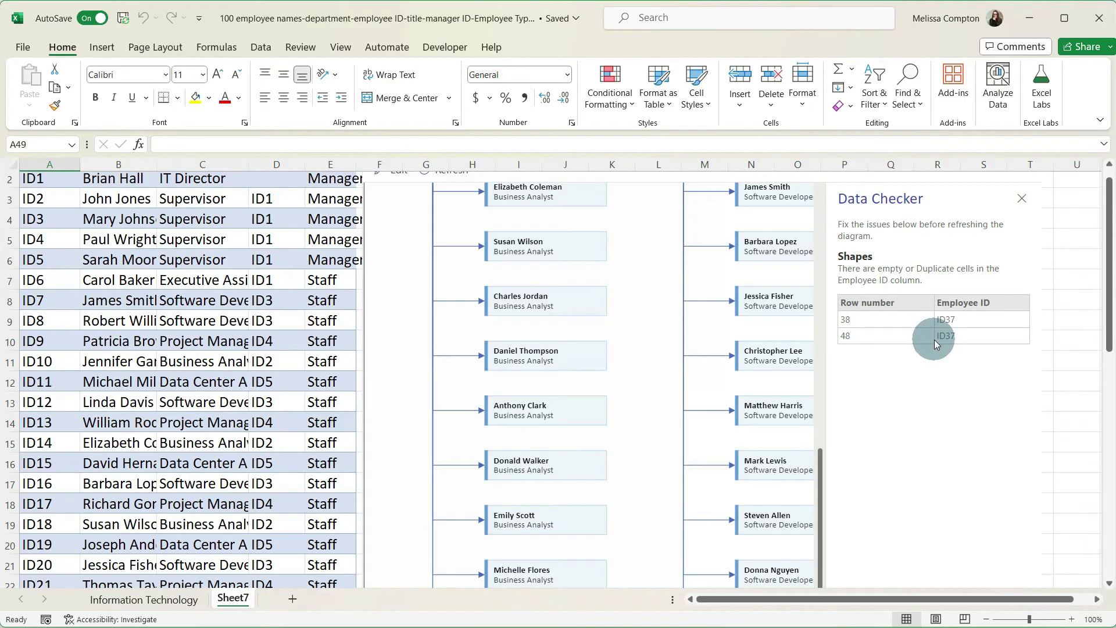
{"action": "scroll", "coordinate": [163, 397], "scroll_direction": "down", "scroll_amount": 7}
{"action": "scroll", "coordinate": [162, 397], "scroll_direction": "down", "scroll_amount": 3}
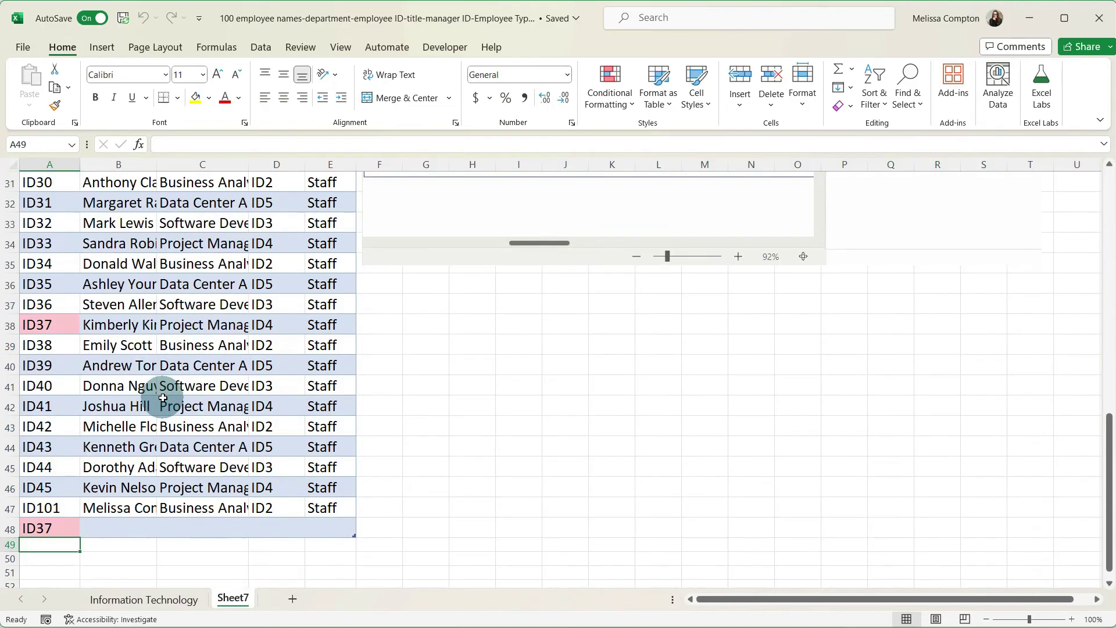
- Delete the duplicate ID37 row 48 from the table via Delete > Table Rows
{"action": "left_click", "coordinate": [63, 486]}
{"action": "left_click_drag", "start_coordinate": [63, 485], "coordinate": [319, 487]}
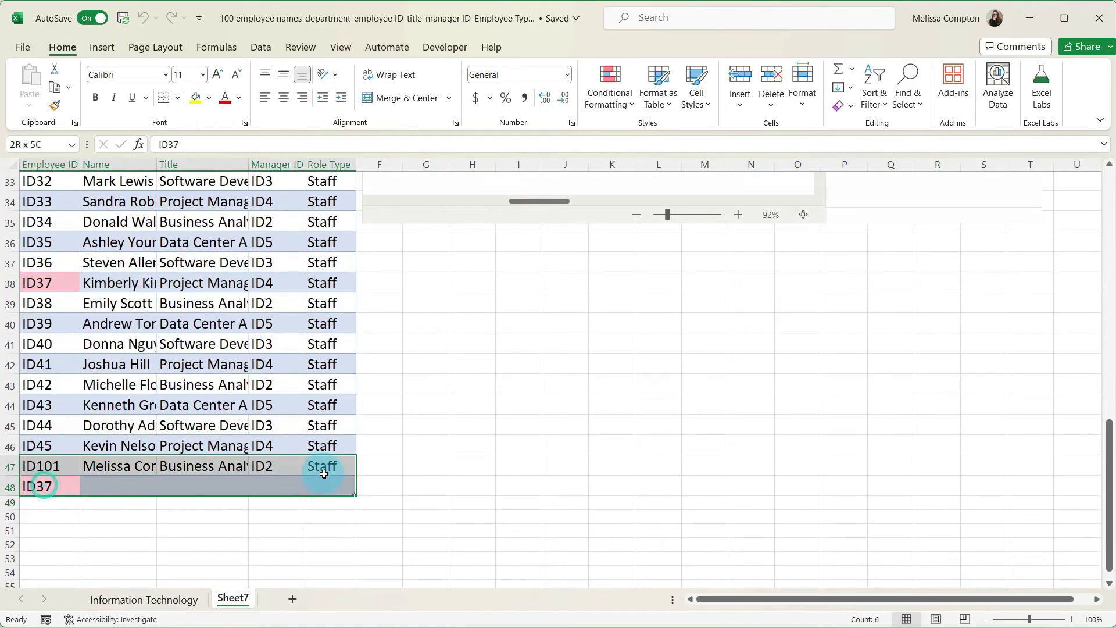
{"action": "right_click", "coordinate": [327, 485]}
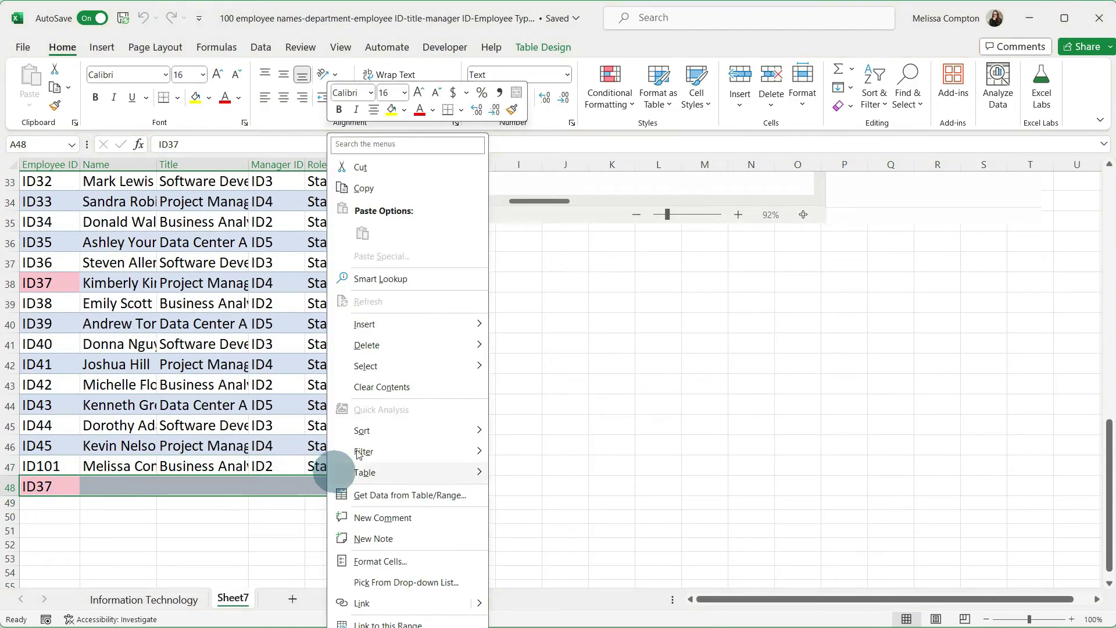
{"action": "mouse_move", "coordinate": [372, 344]}
{"action": "left_click", "coordinate": [555, 368]}
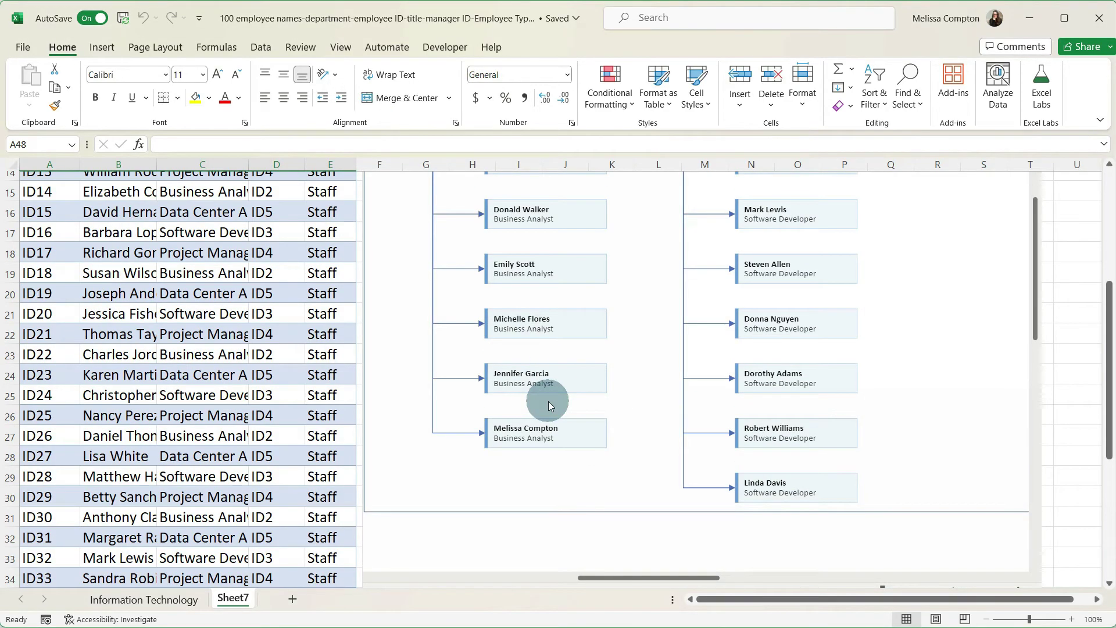
{"action": "left_click", "coordinate": [445, 47]}
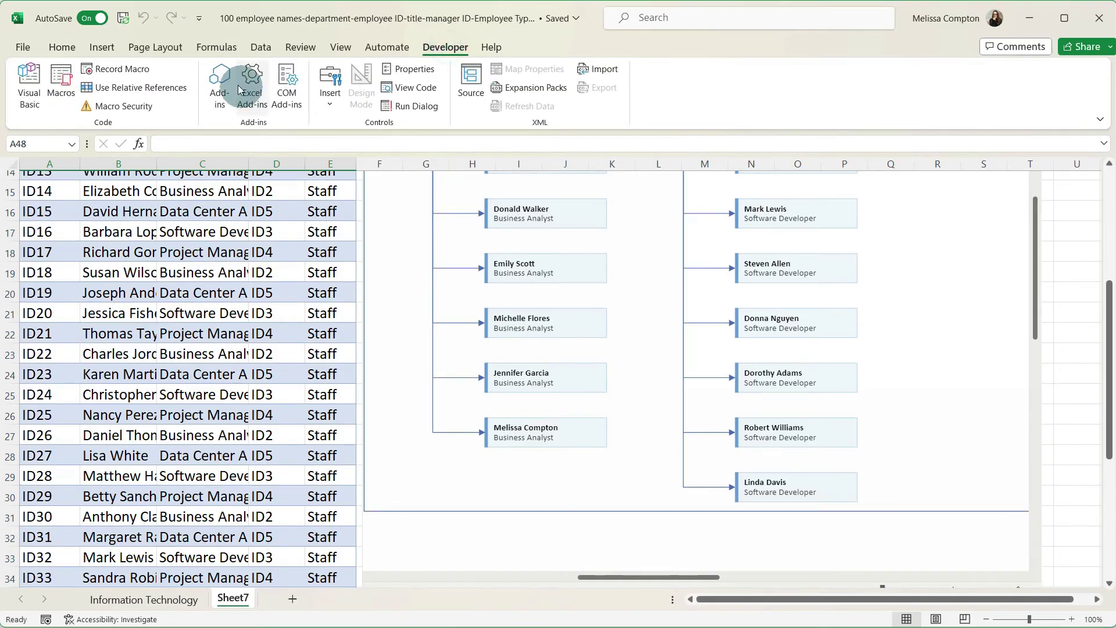
{"action": "left_click", "coordinate": [219, 81]}
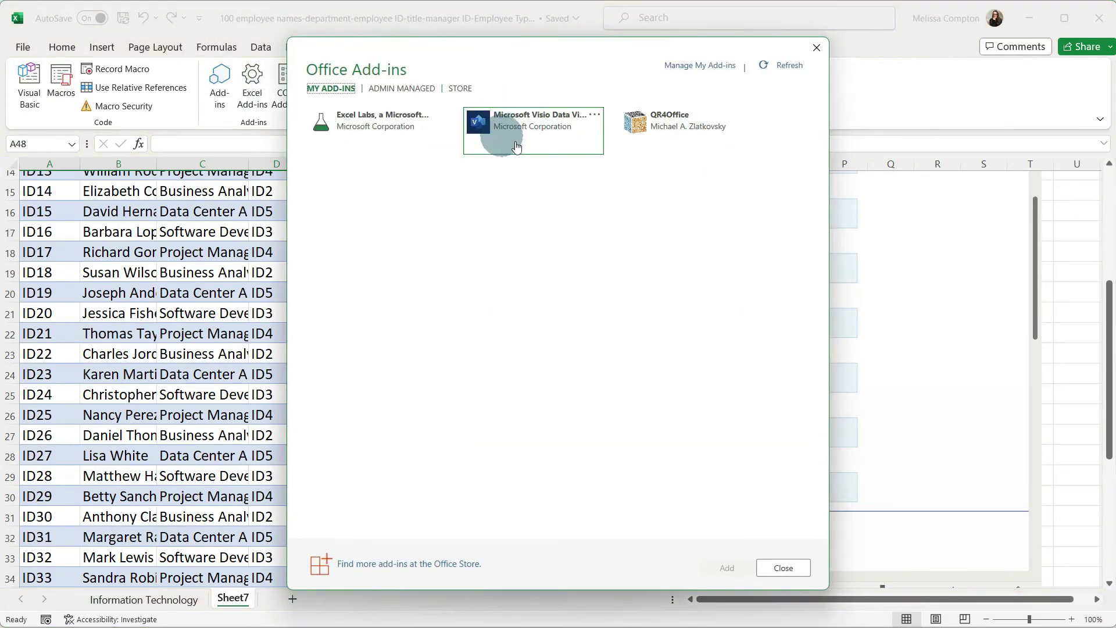
{"action": "left_click", "coordinate": [818, 48]}
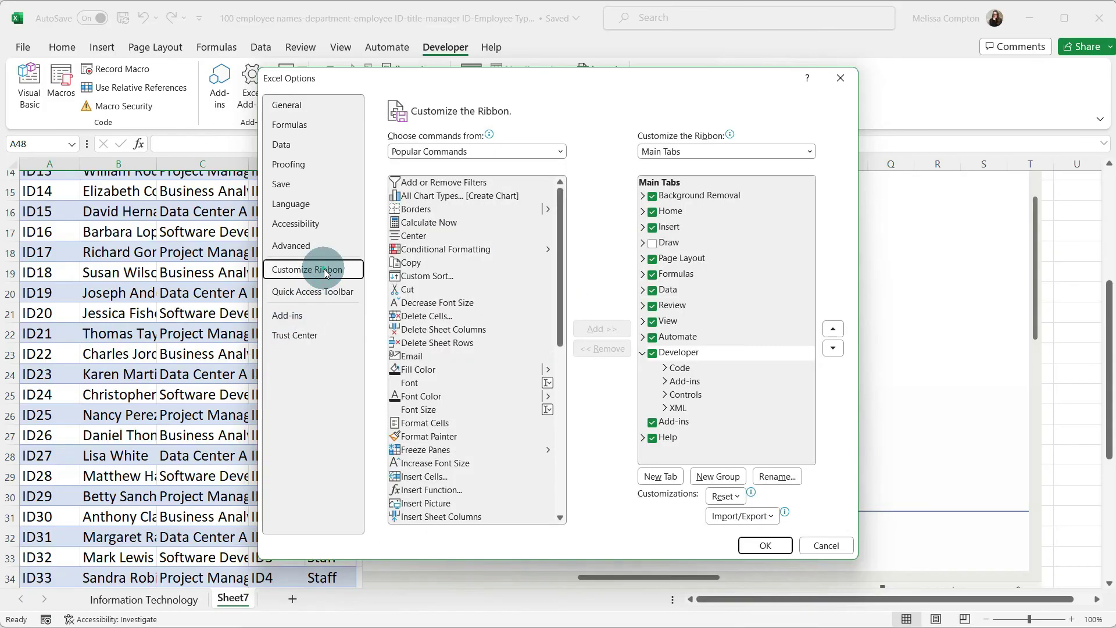
{"action": "left_click", "coordinate": [423, 151]}
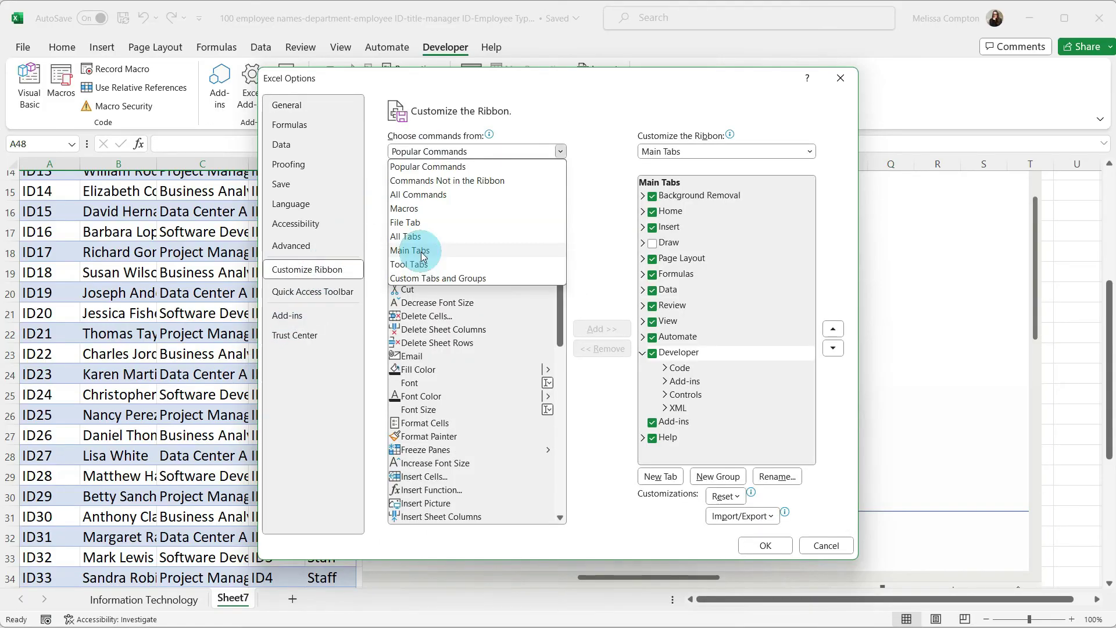
{"action": "left_click", "coordinate": [422, 254]}
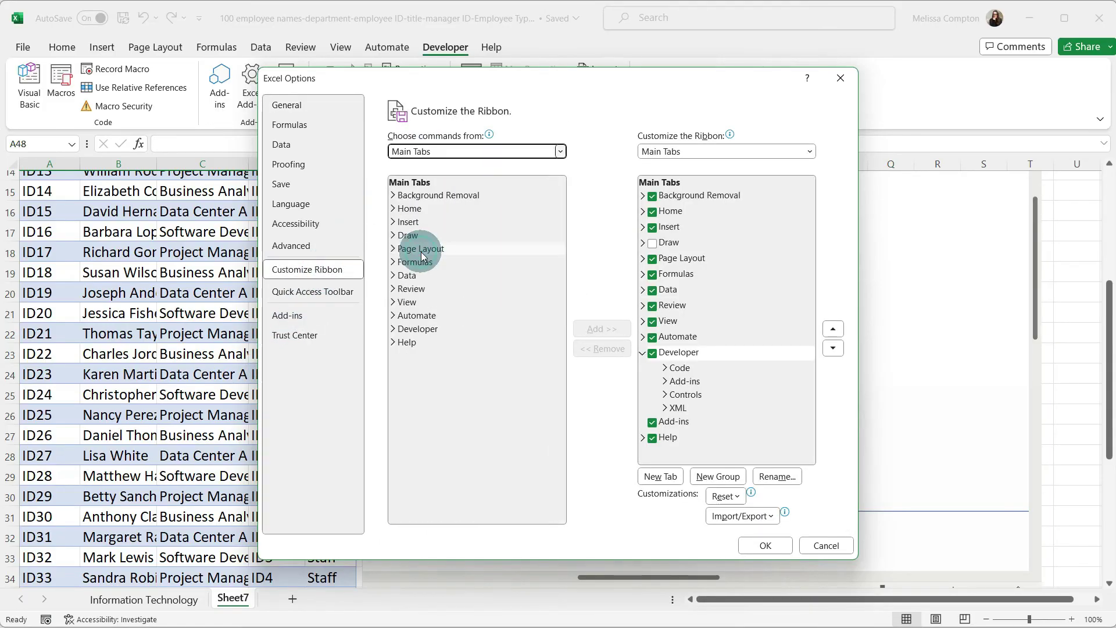
{"action": "left_click", "coordinate": [416, 329]}
{"action": "left_click", "coordinate": [616, 330]}
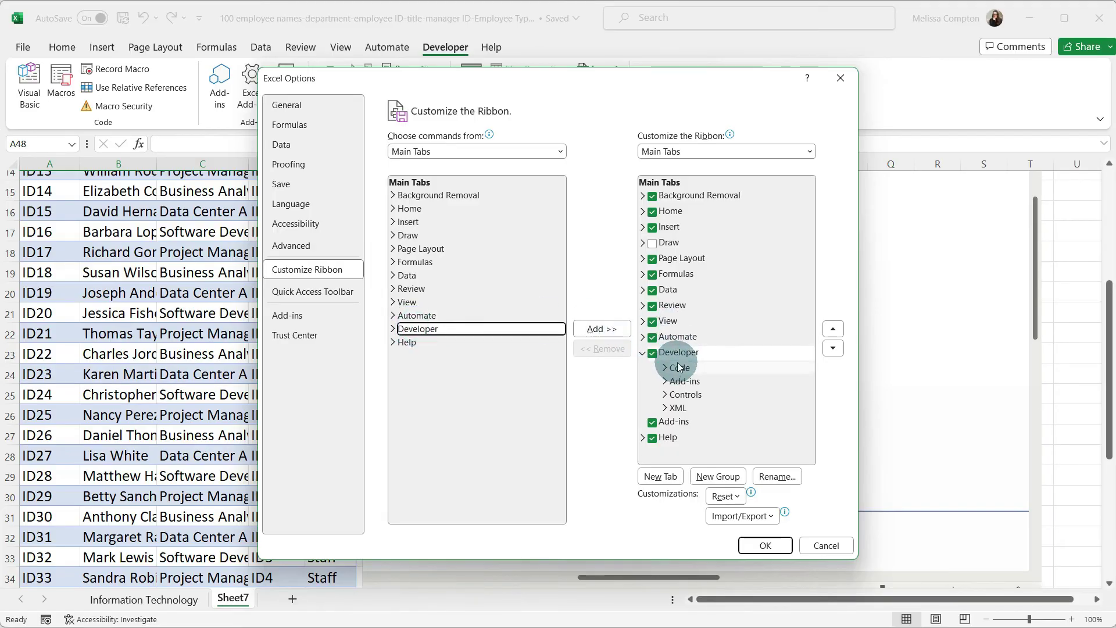
{"action": "left_click", "coordinate": [818, 540]}
{"action": "left_click", "coordinate": [445, 47]}
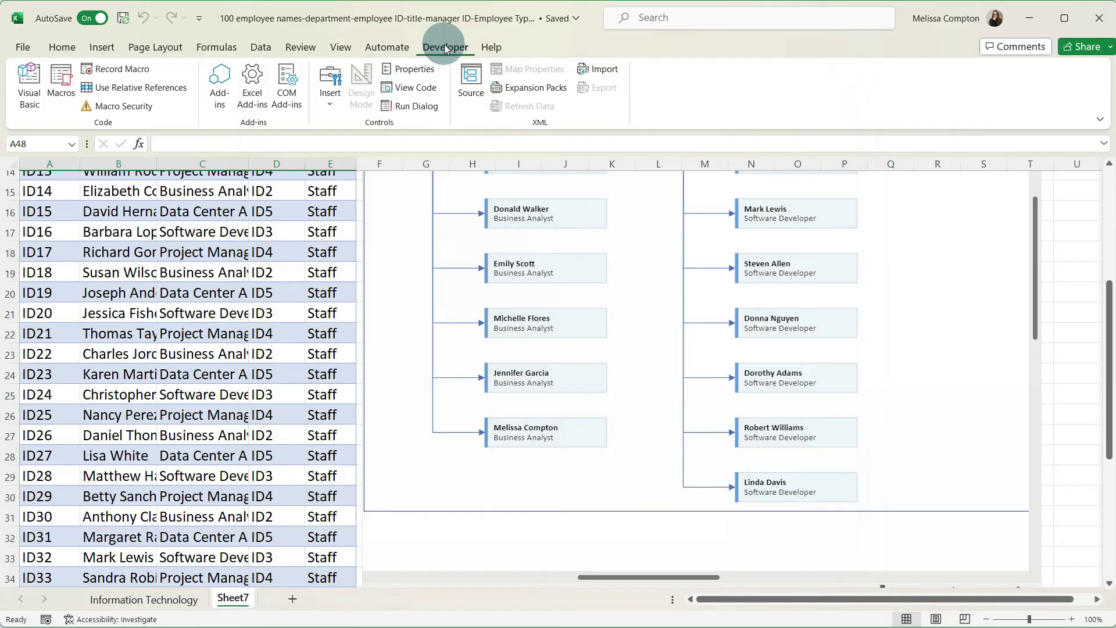
{"action": "left_click", "coordinate": [177, 601]}
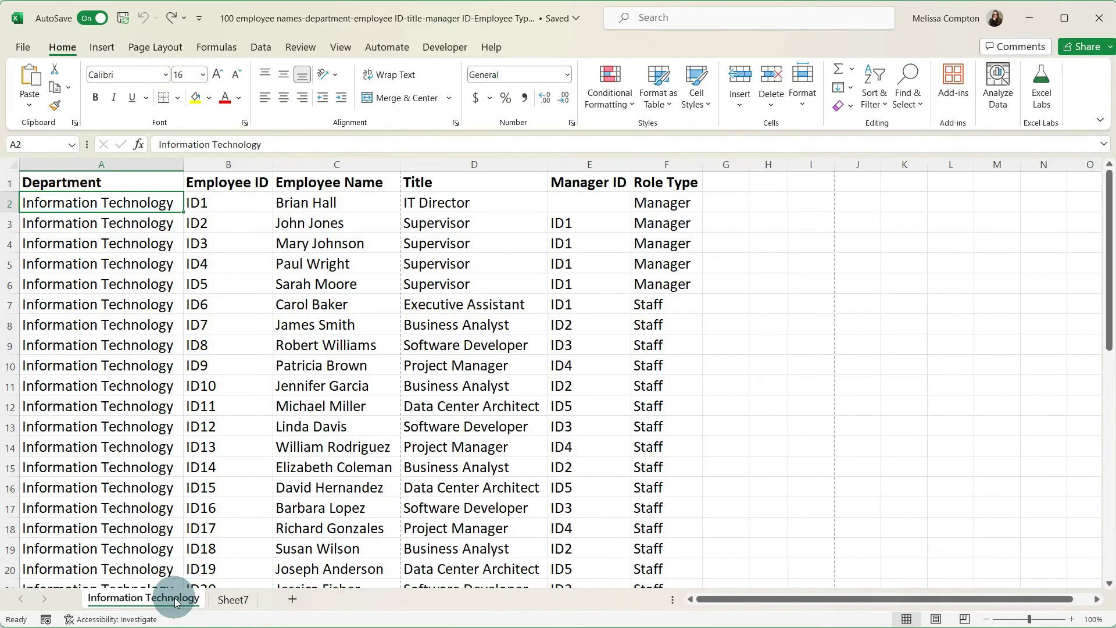
{"action": "left_click", "coordinate": [237, 600]}
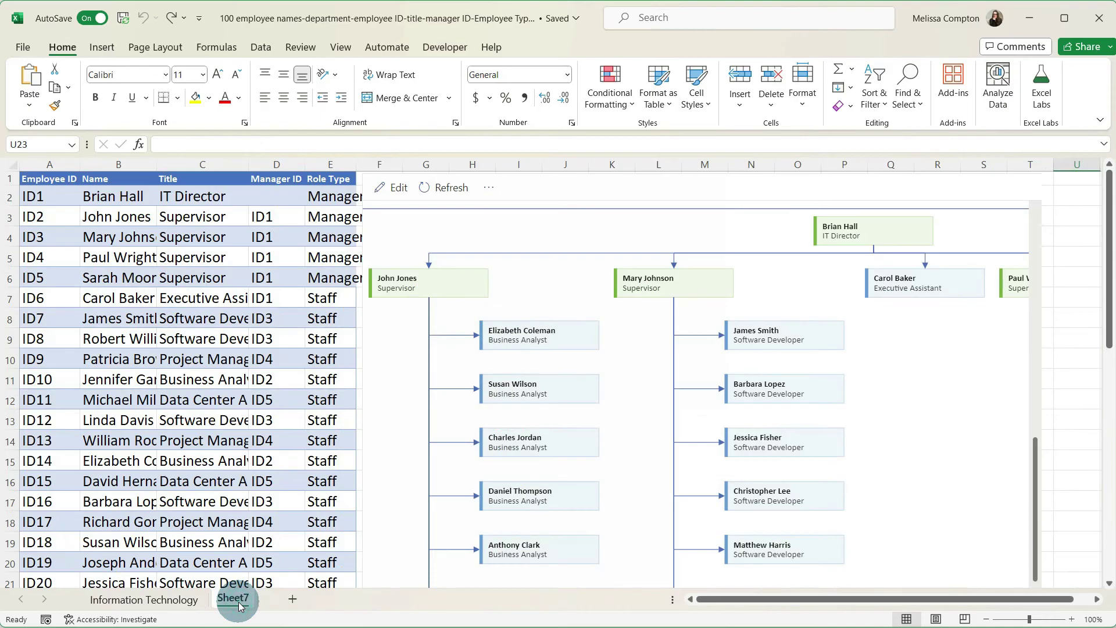